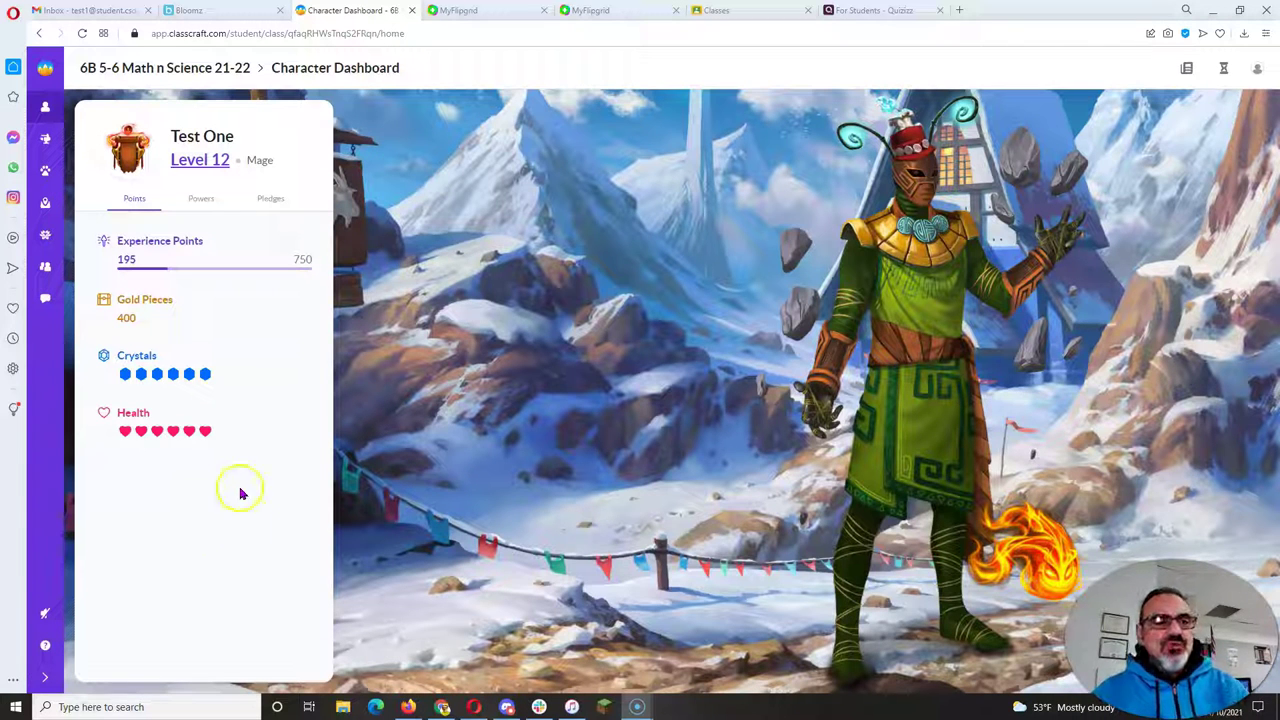
Open the 5-6 The Starship Equinox quest map and pan it to show the upper objectives
click(44, 203)
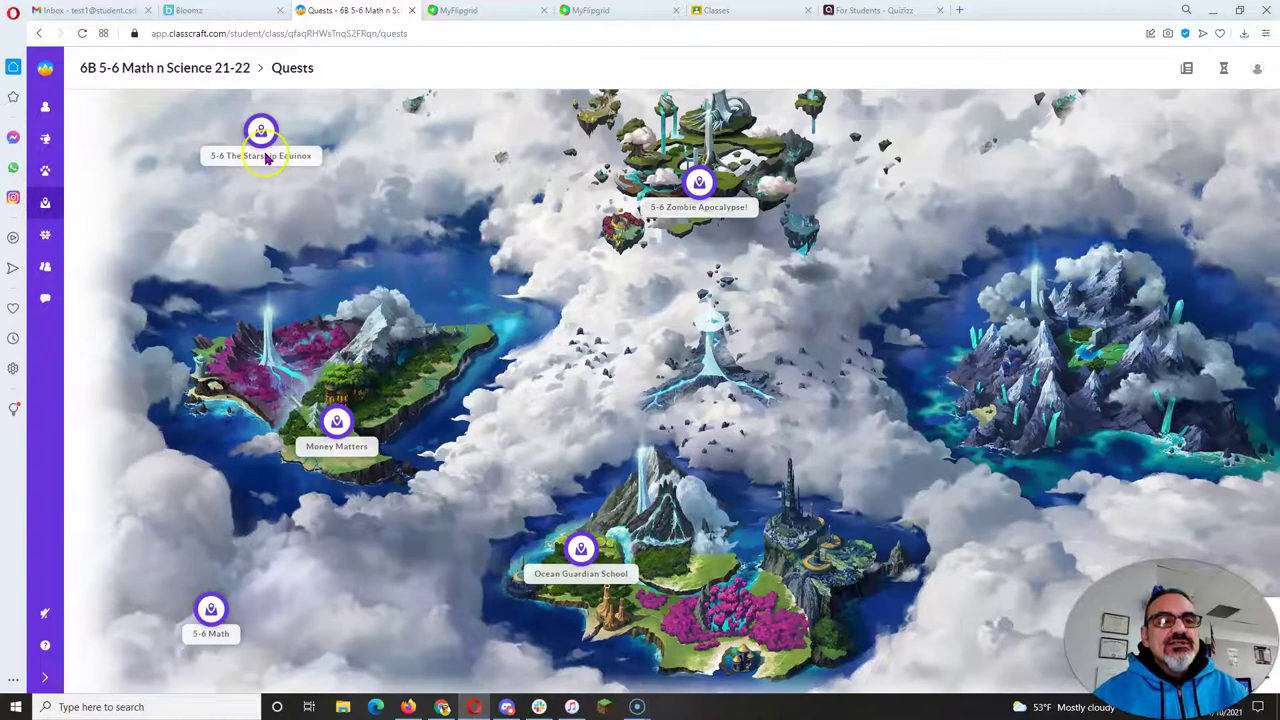
click(265, 158)
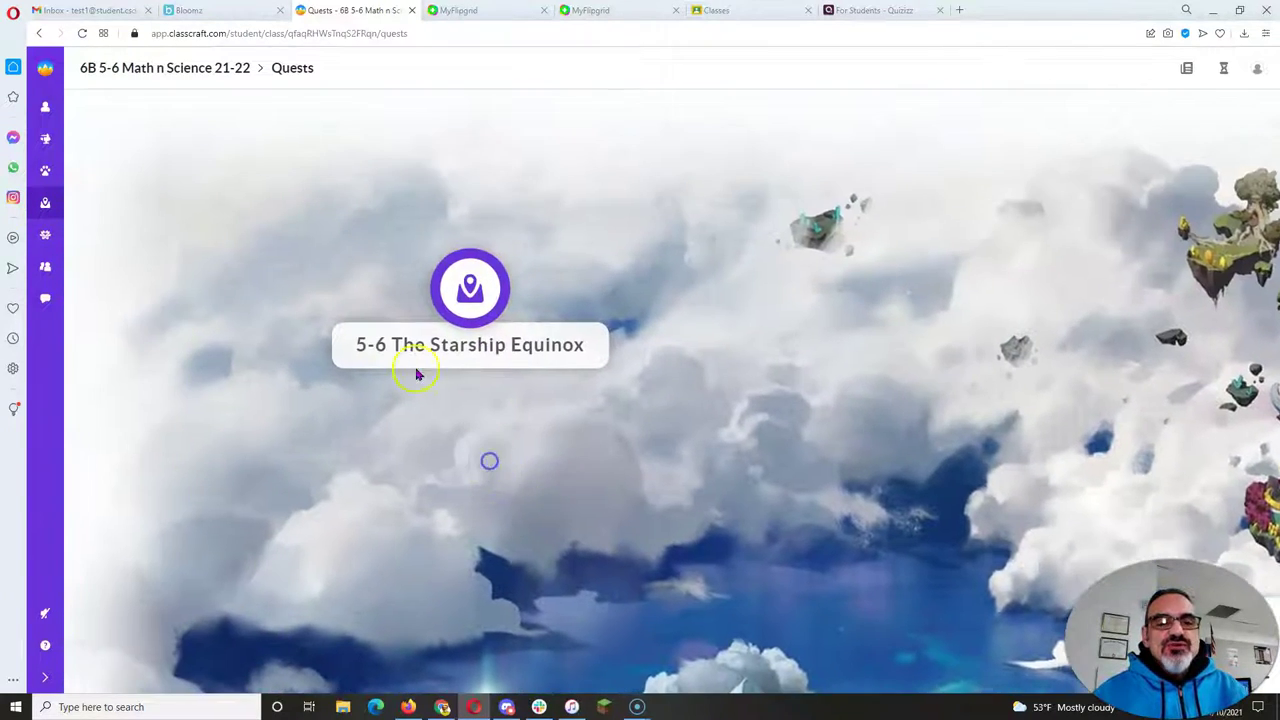
click(508, 349)
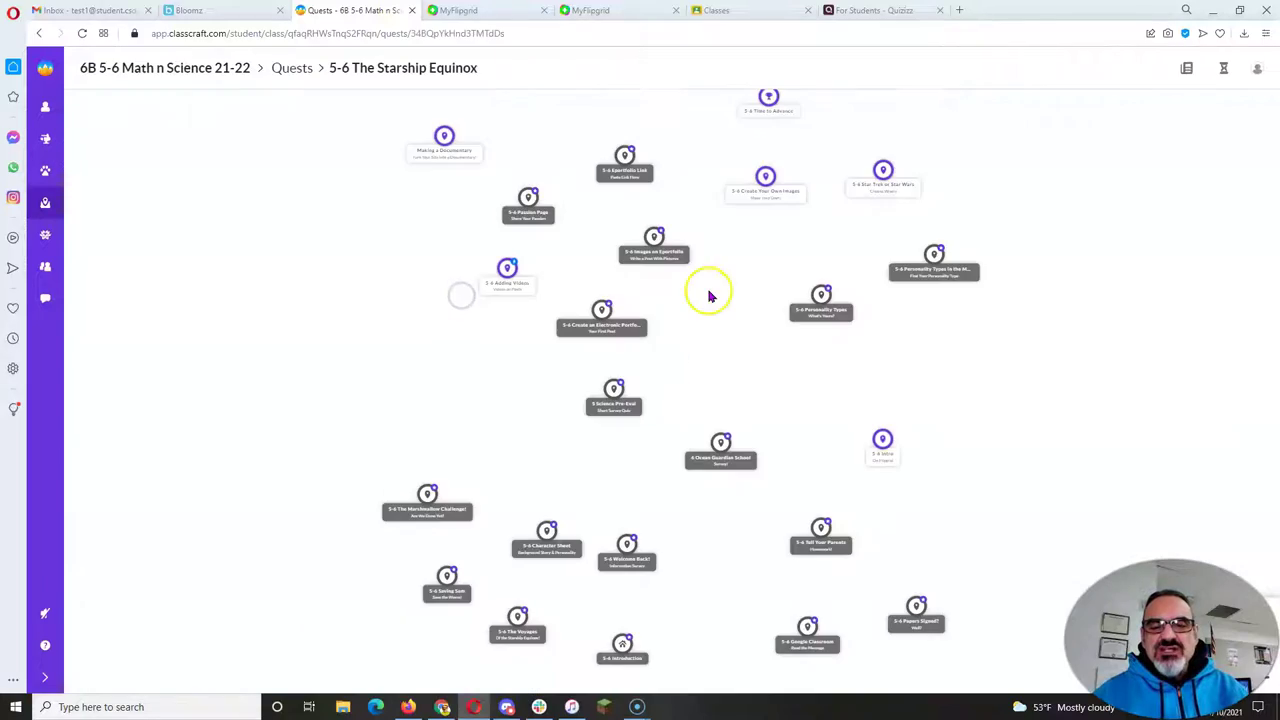
scroll(680, 366, up, 5)
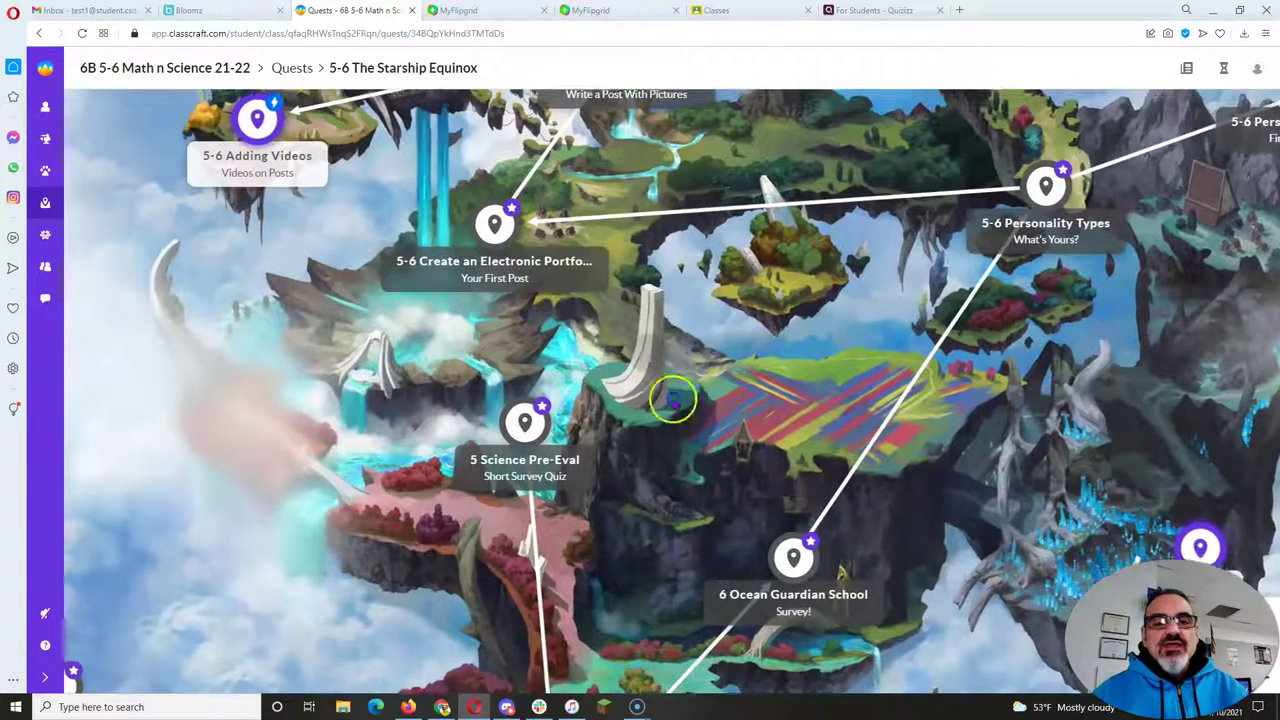
drag(674, 394, 843, 600)
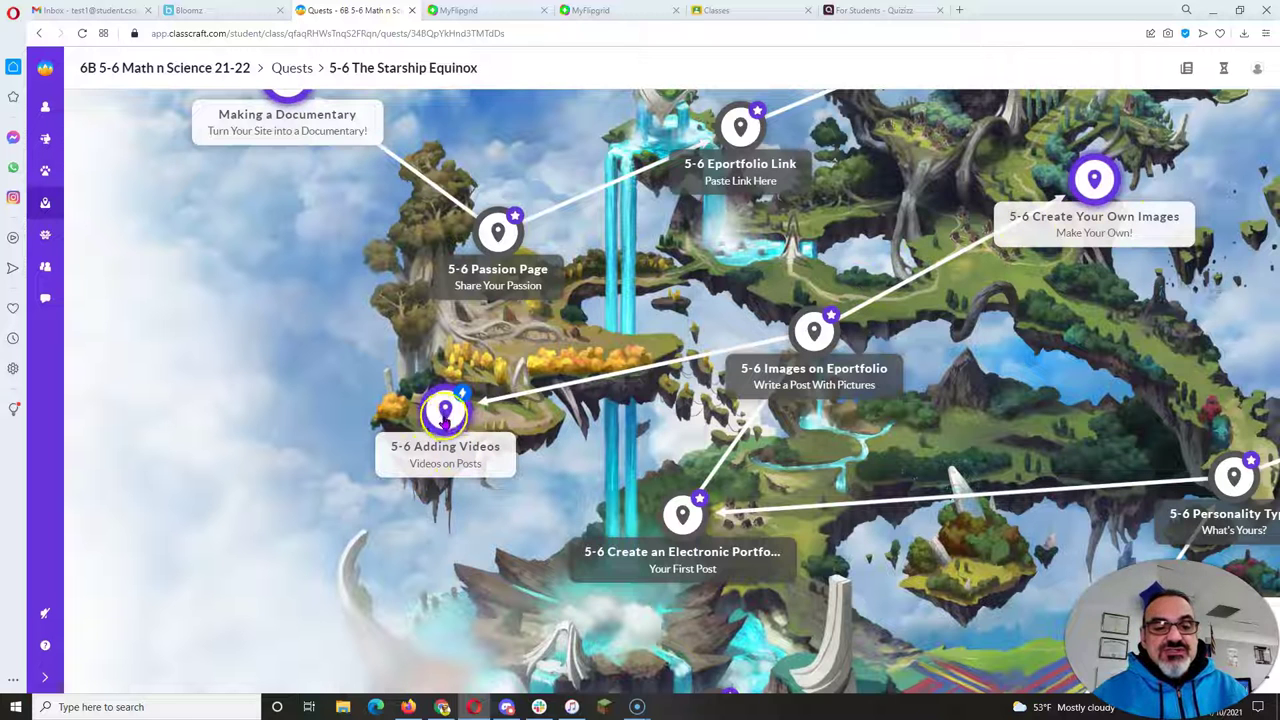
Open the 5-6 Adding Videos objective and read its task instructions
click(445, 410)
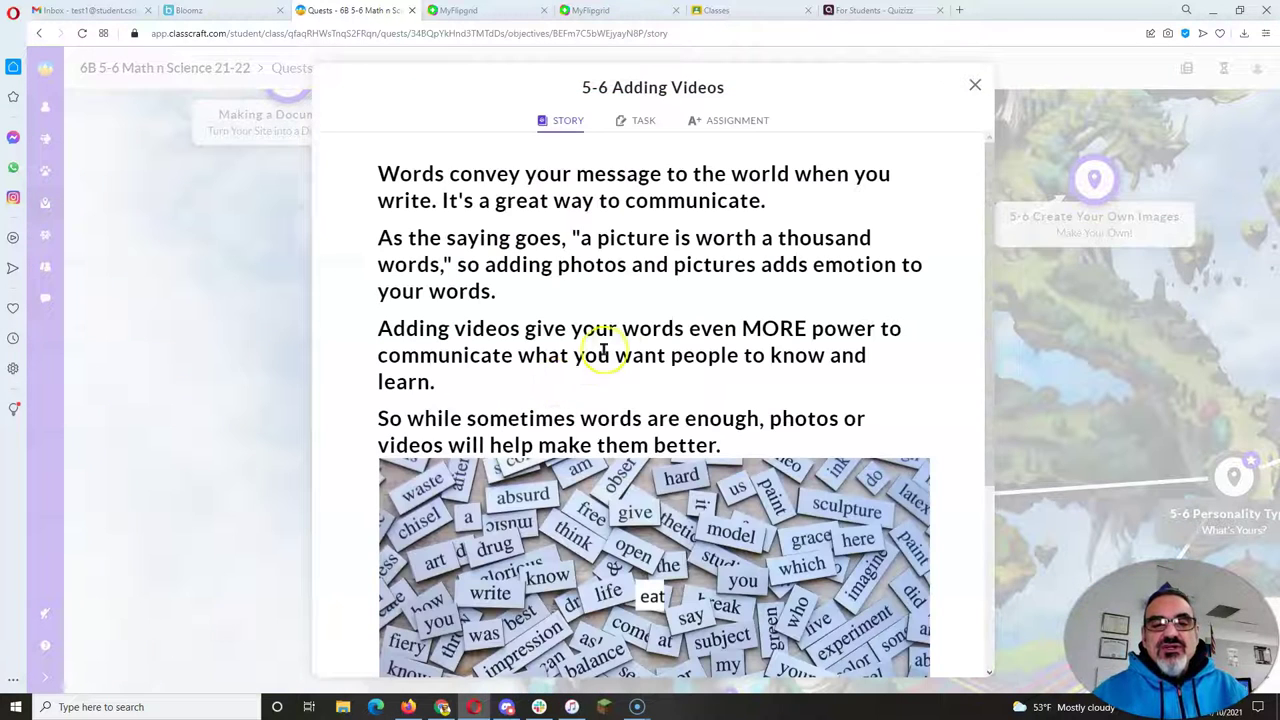
click(641, 126)
scroll(697, 463, down, 1)
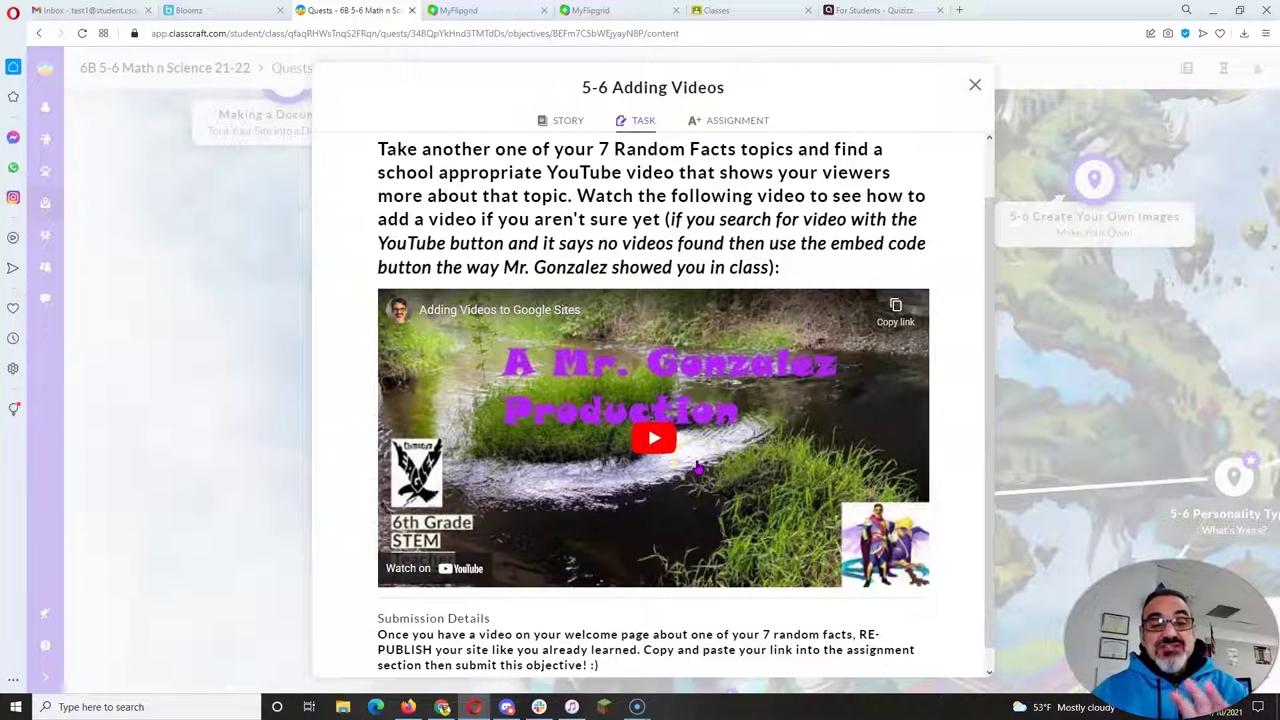
scroll(697, 465, down, 1)
scroll(737, 280, up, 2)
View the Assignment section and read the teacher's feedback asking for the eportfolio video link
click(735, 138)
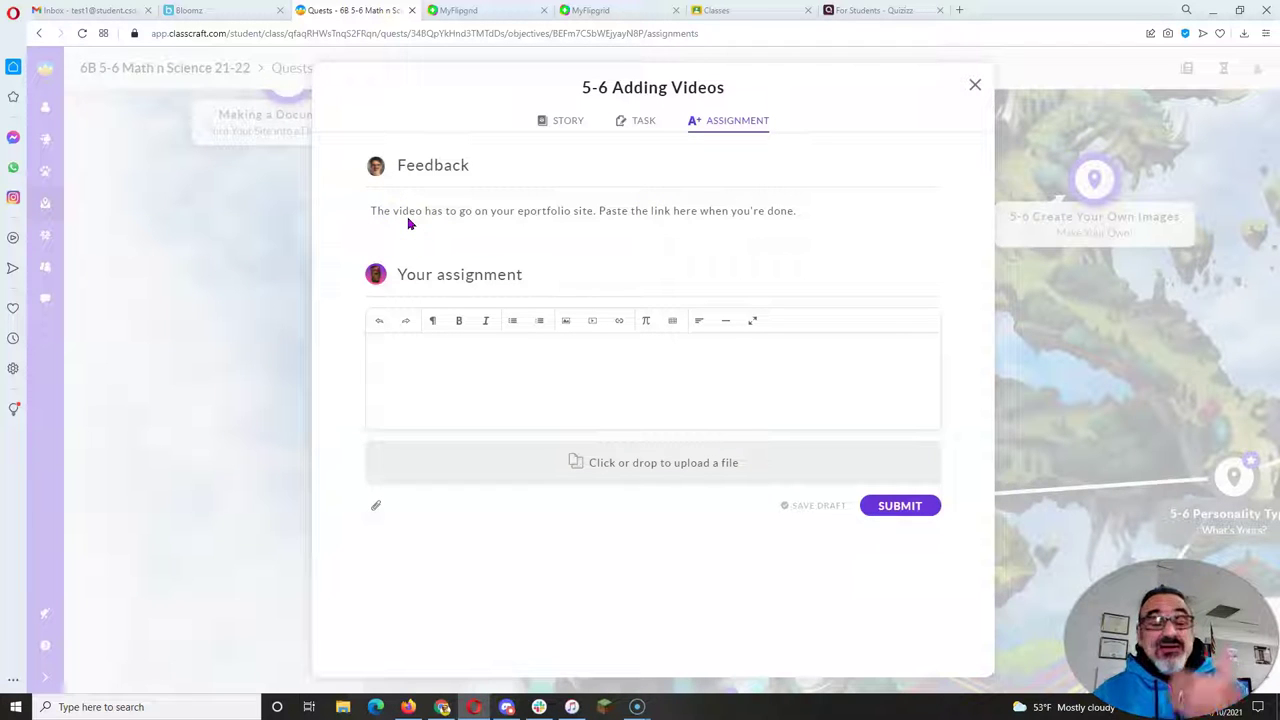
drag(356, 212, 843, 237)
click(829, 210)
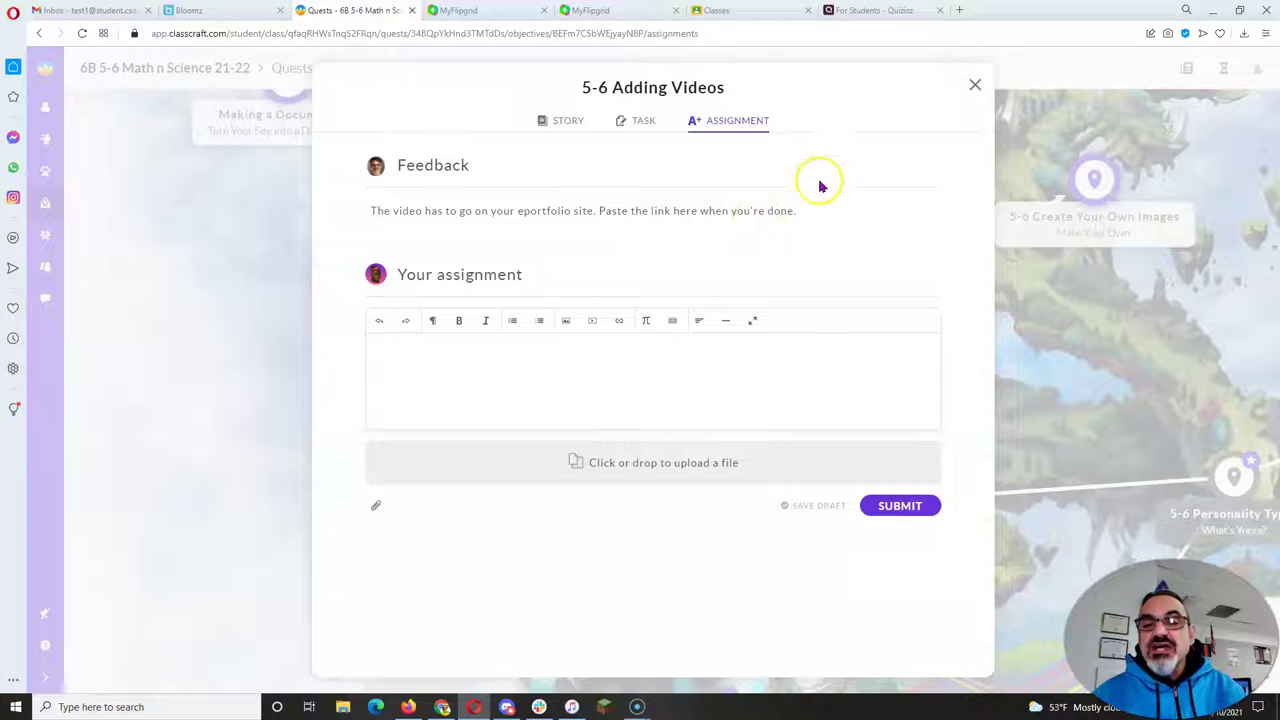
Go to sites.google.com in a new tab and open the TestPortfolio site for editing
click(959, 11)
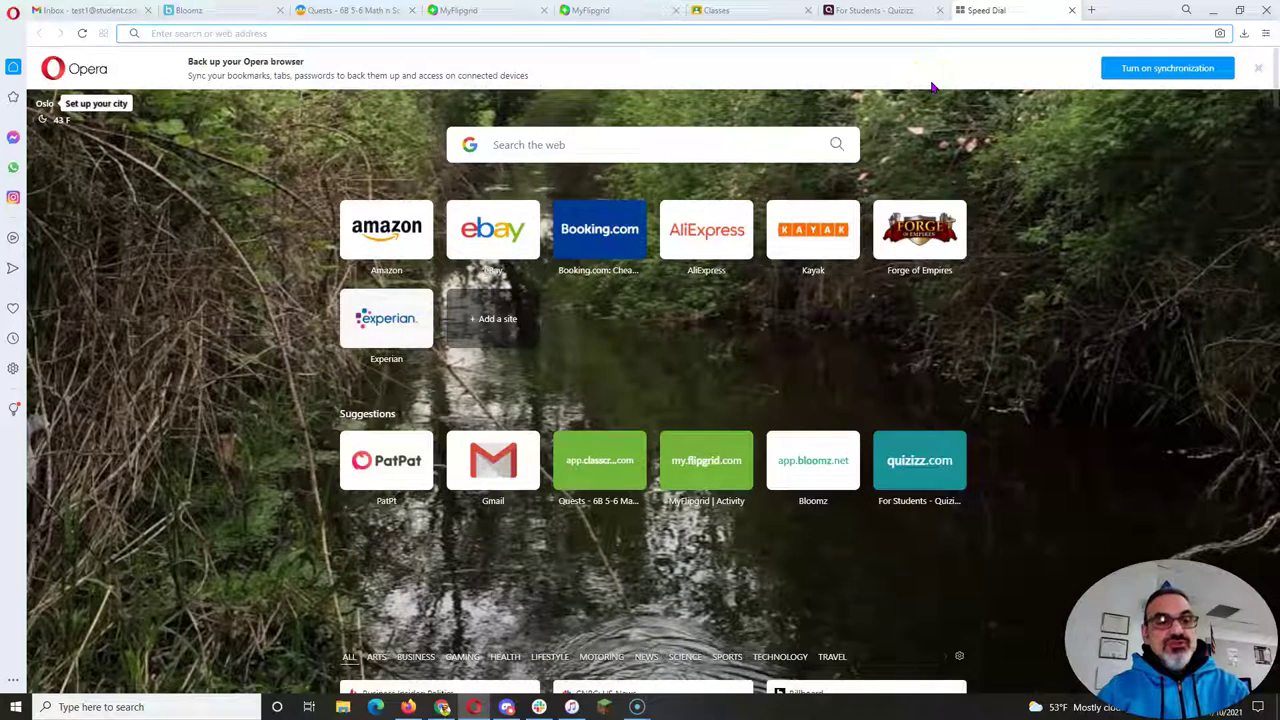
text(sites.googl)
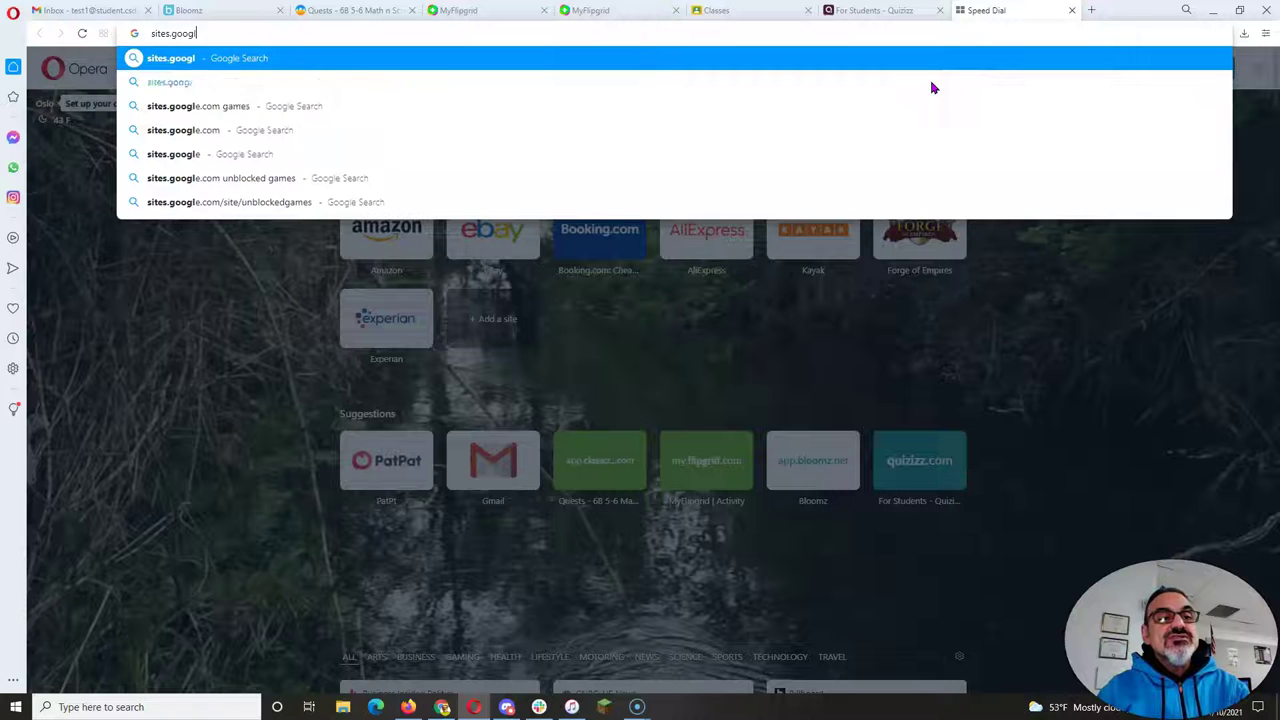
text(e.com)
key(Return)
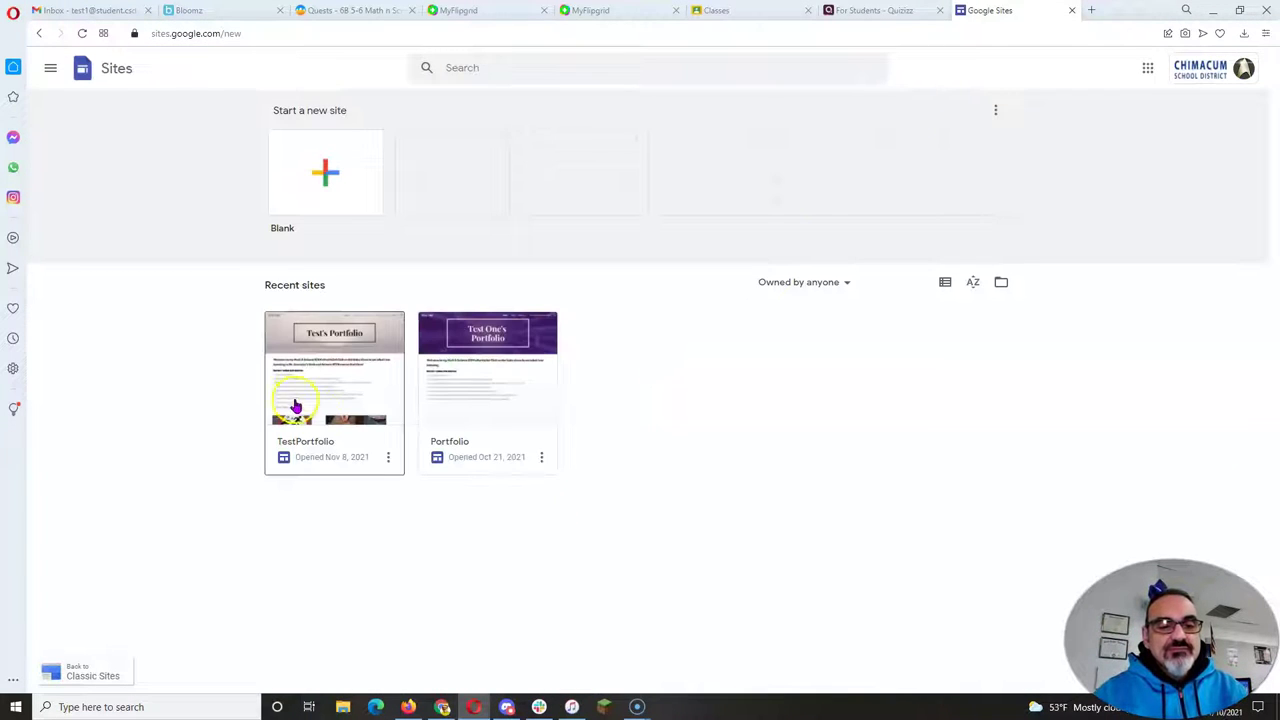
click(545, 360)
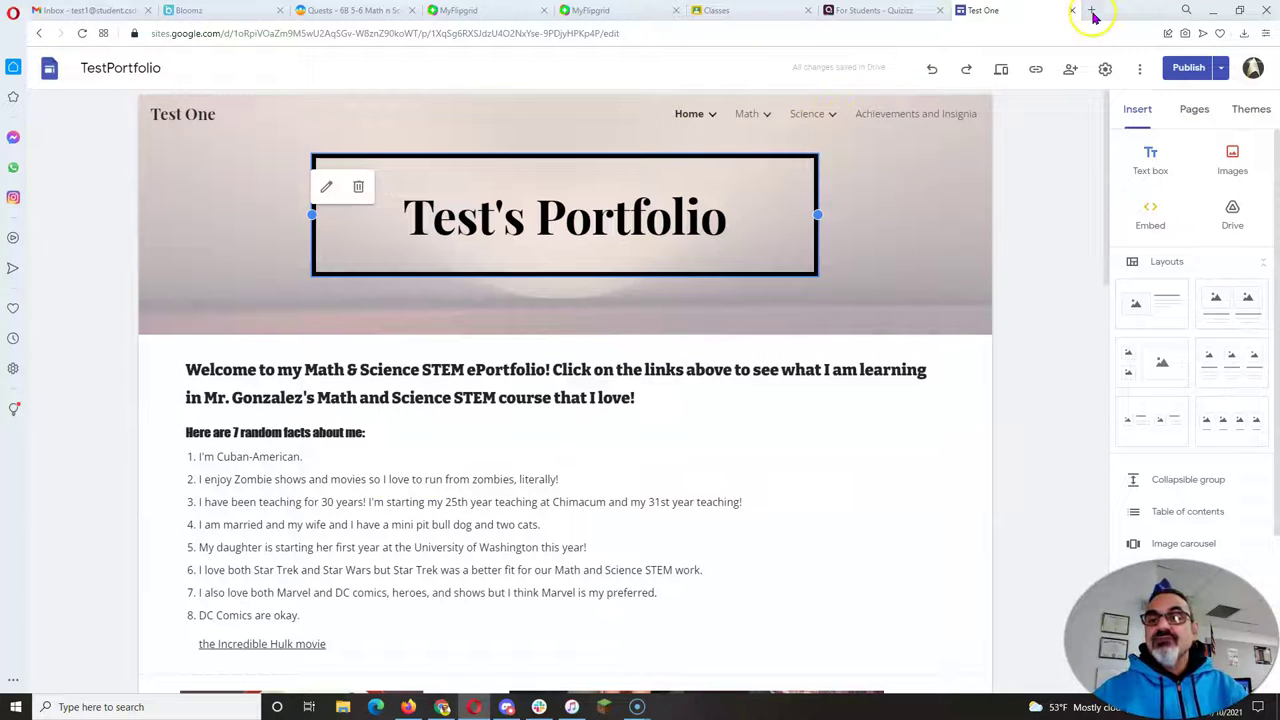
scroll(1186, 550, down, 3)
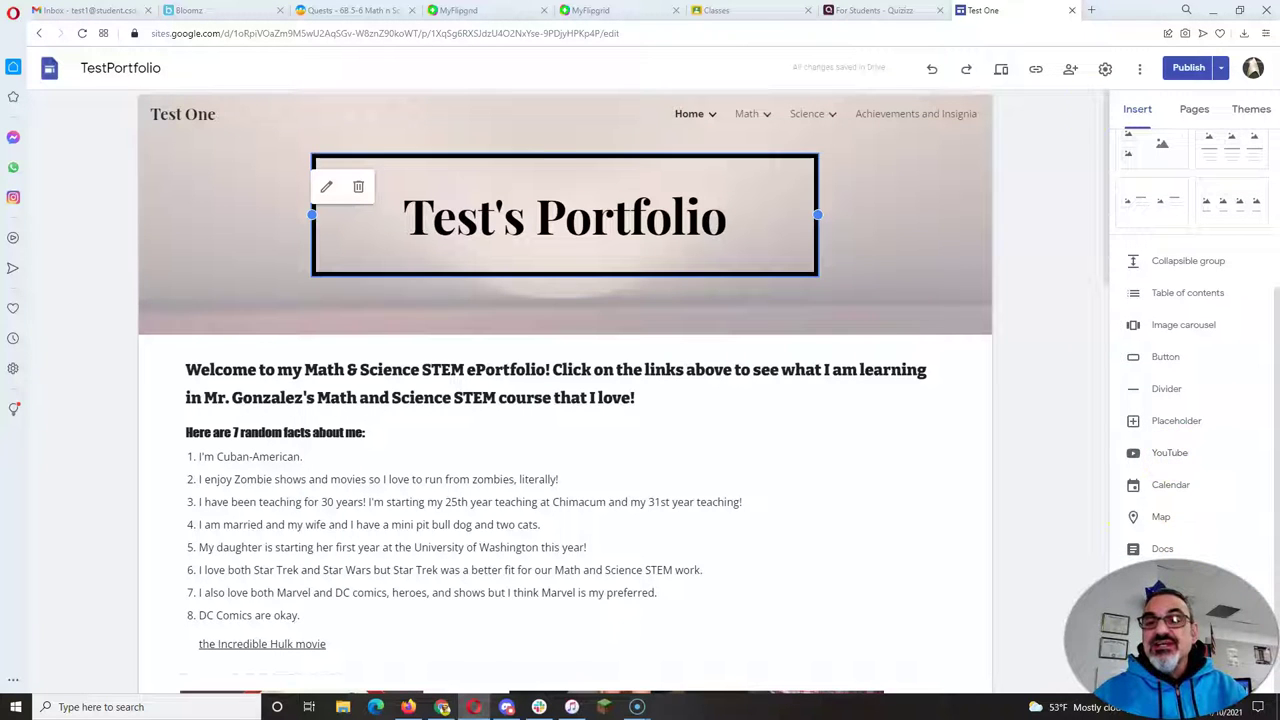
Load youtube.com in a new tab, open the Cockroach Maze video and pause it at 0:02
click(1089, 10)
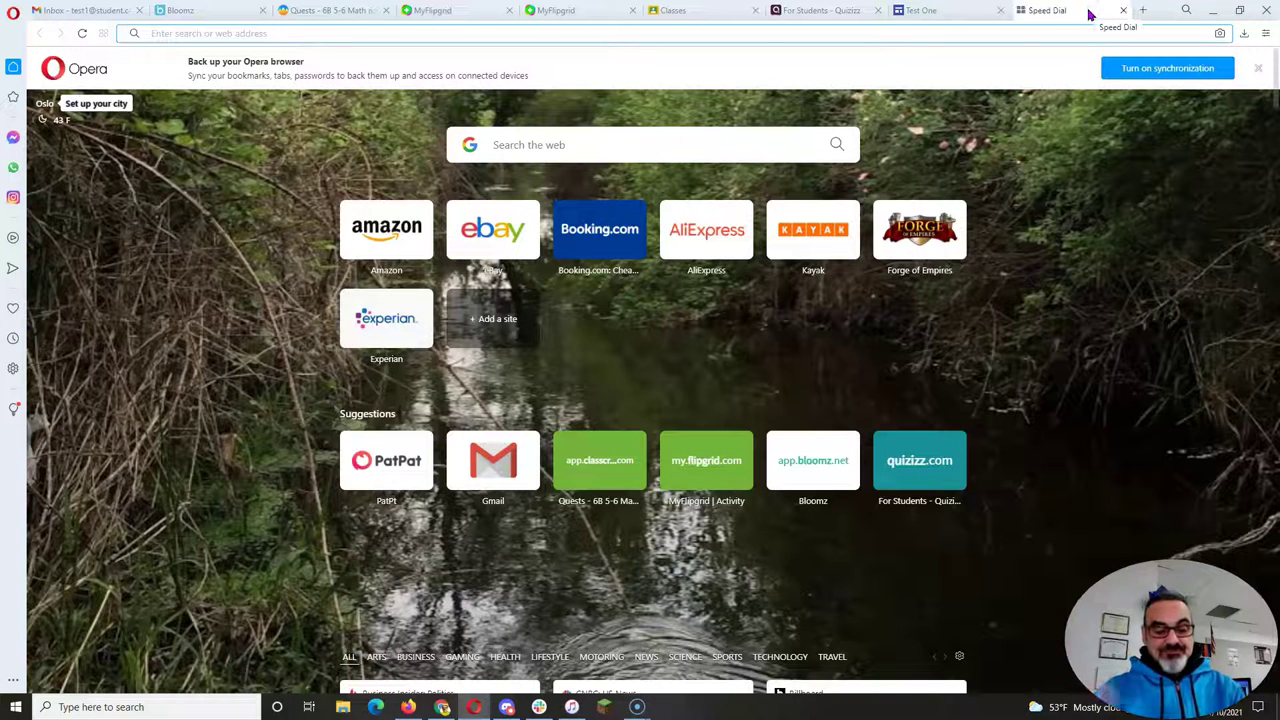
text(youtube.com/)
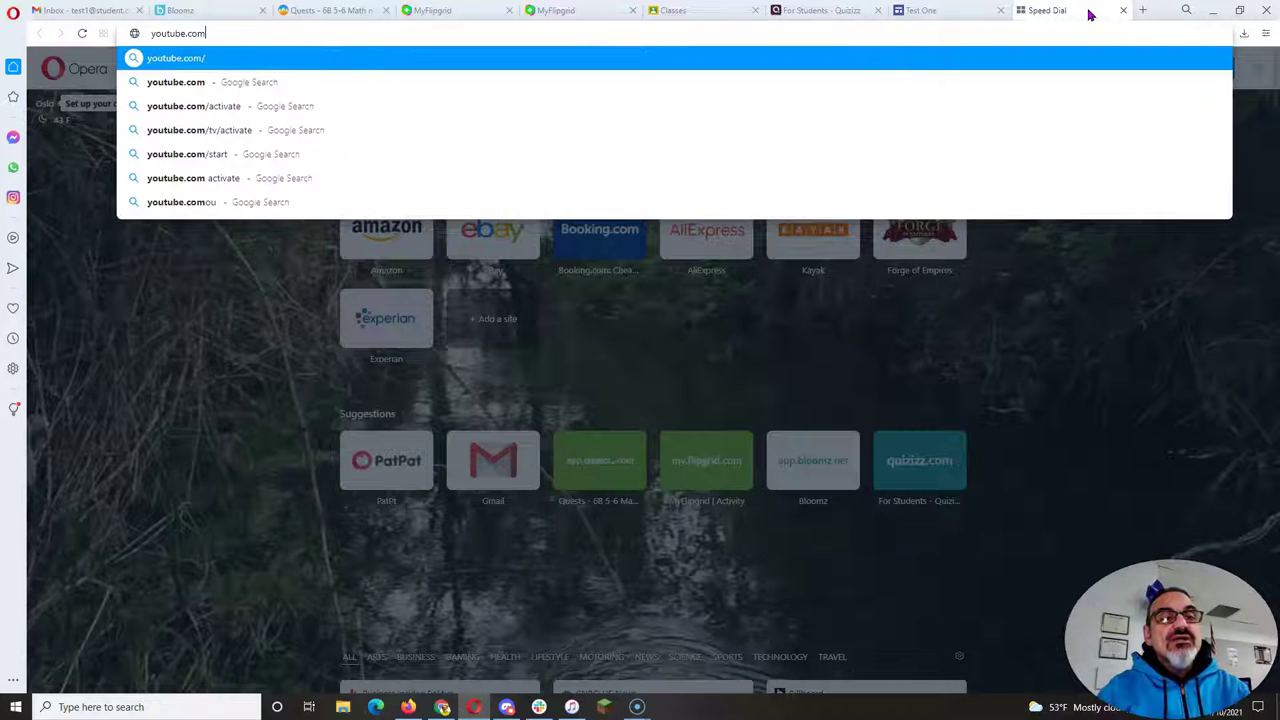
key(Return)
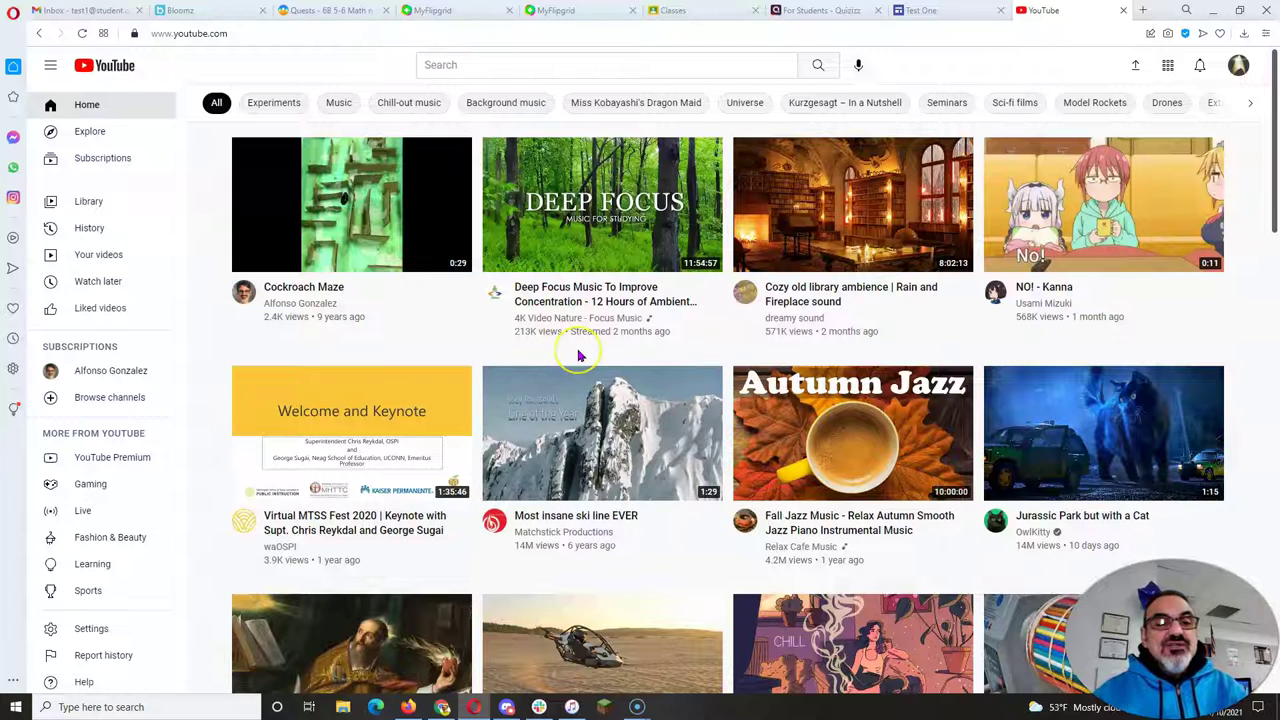
click(296, 288)
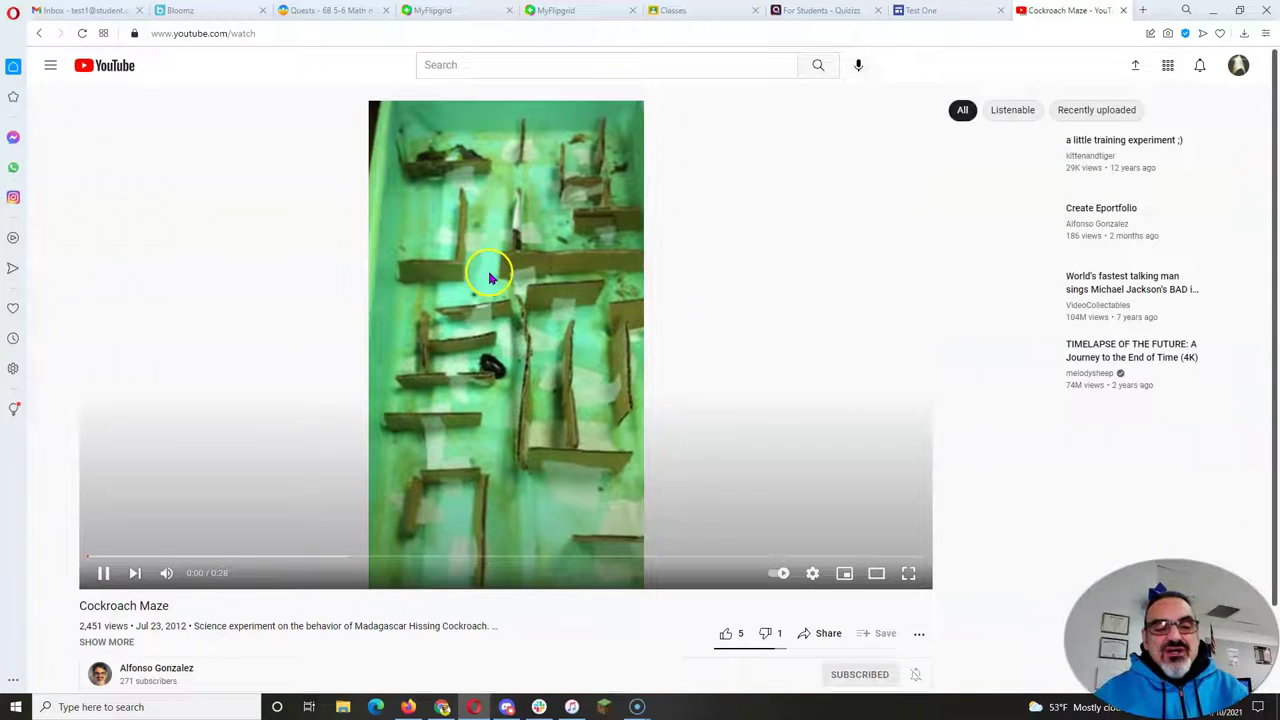
click(100, 573)
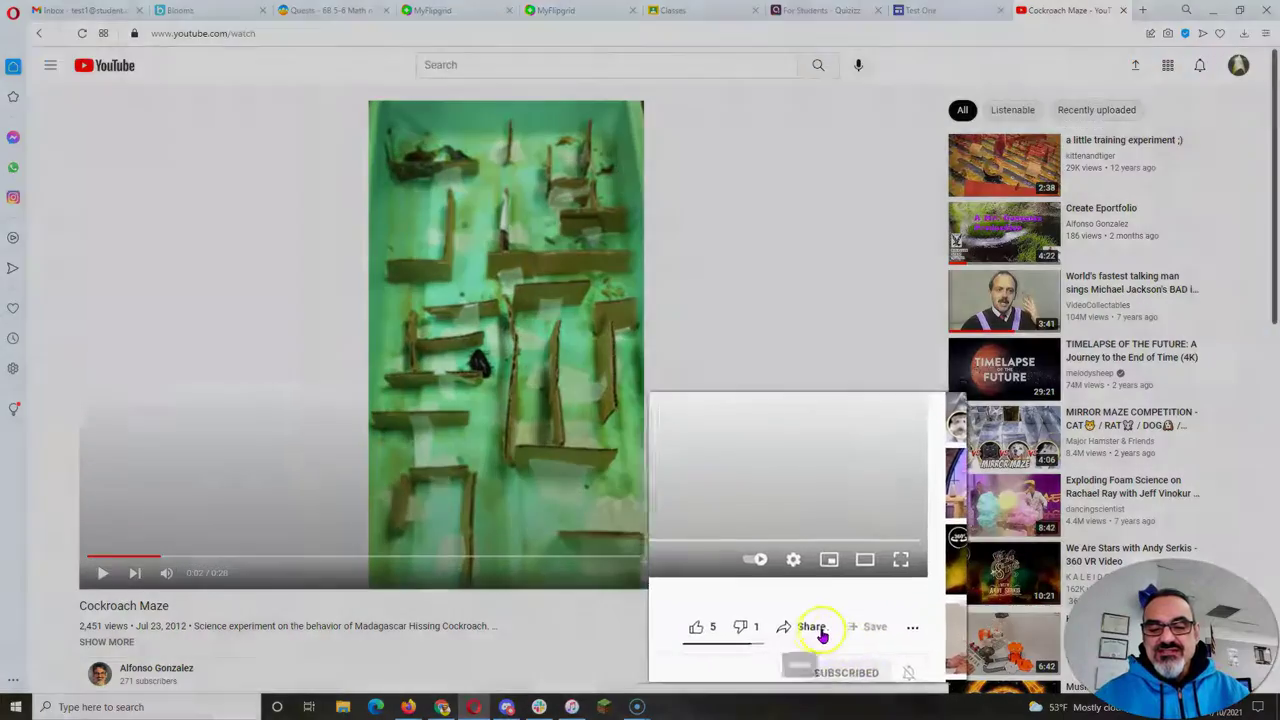
Copy the Cockroach Maze video's youtu.be share link and close the Share dialog
click(833, 637)
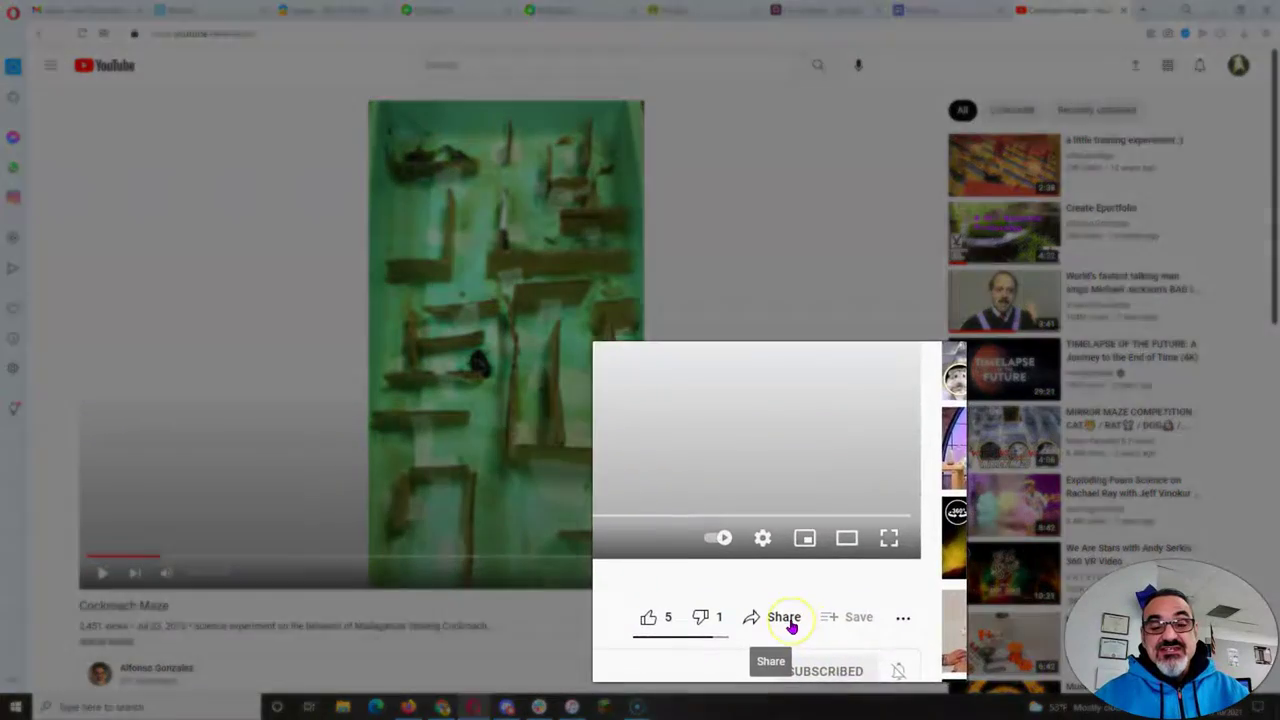
scroll(784, 624, down, 2)
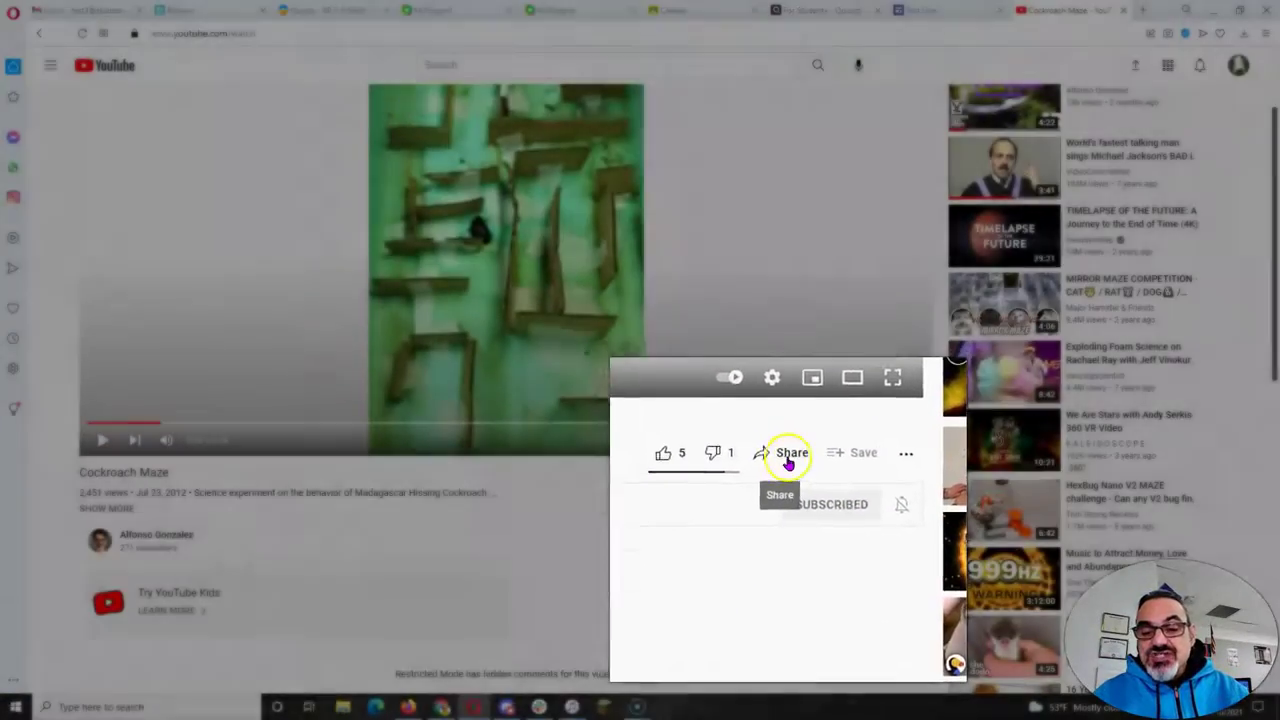
click(823, 500)
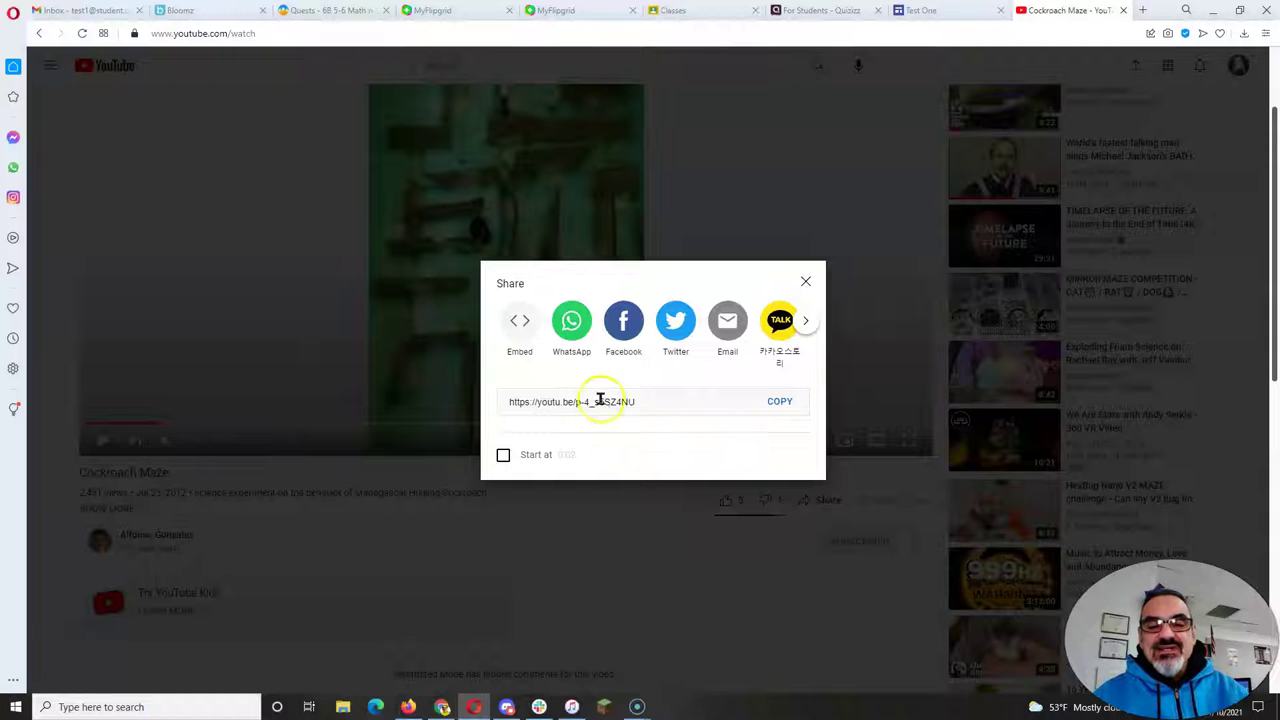
click(780, 403)
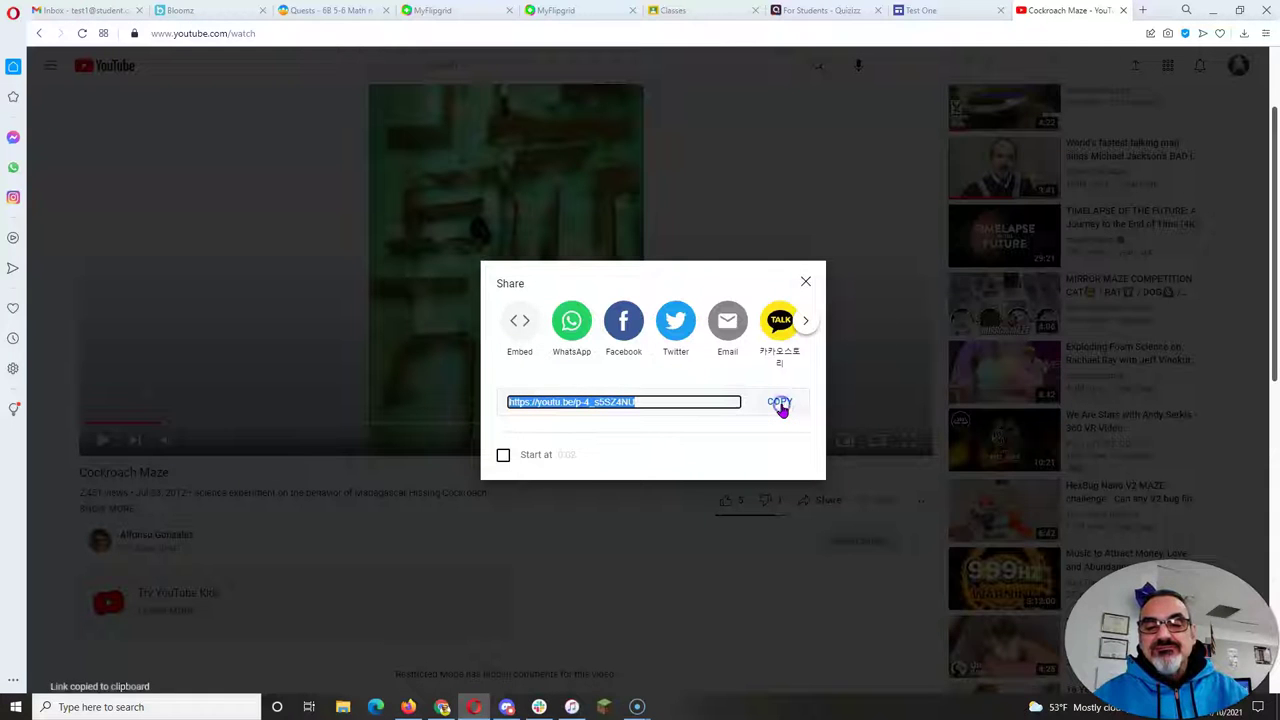
click(805, 281)
click(940, 12)
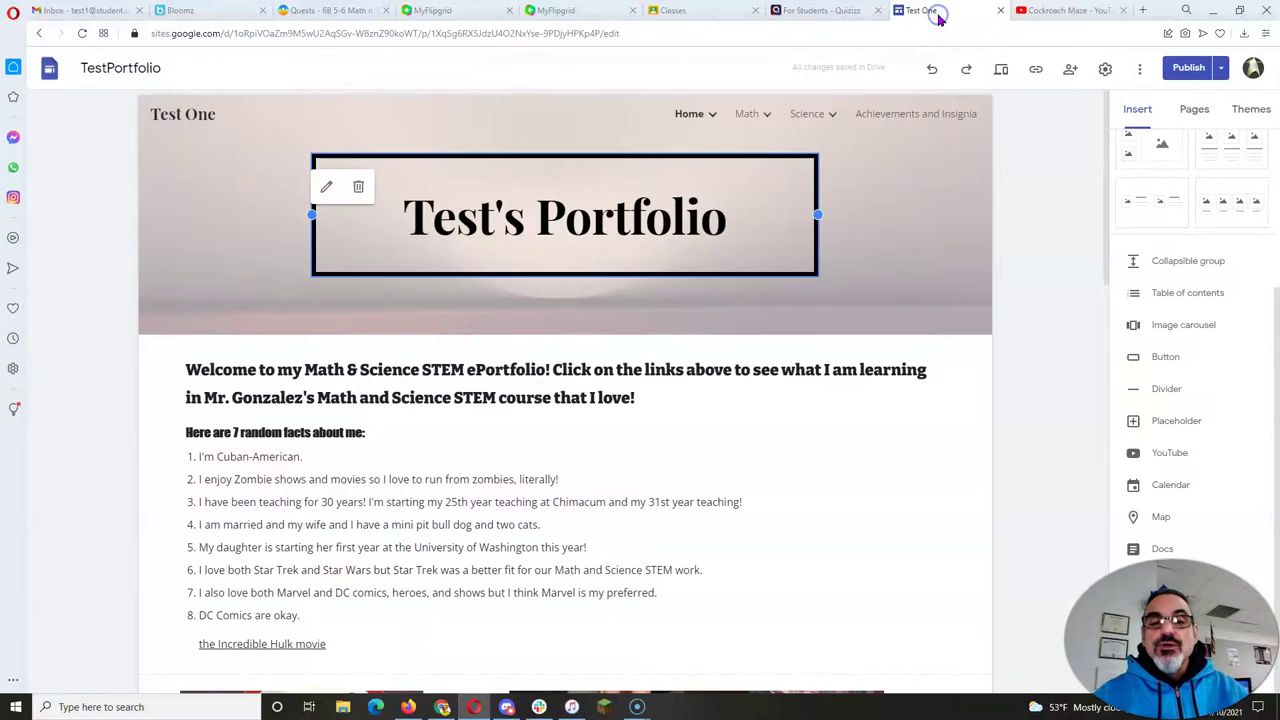
scroll(530, 548, down, 2)
scroll(517, 550, down, 8)
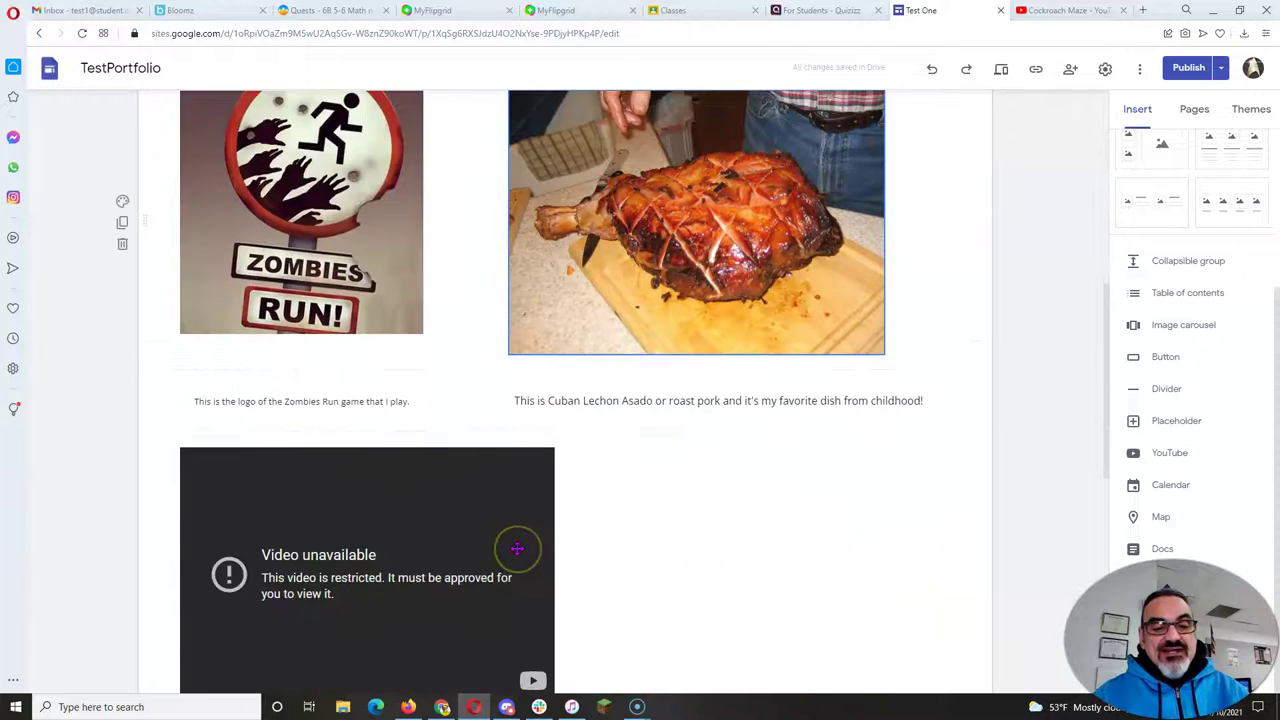
scroll(517, 548, down, 1)
scroll(514, 551, up, 3)
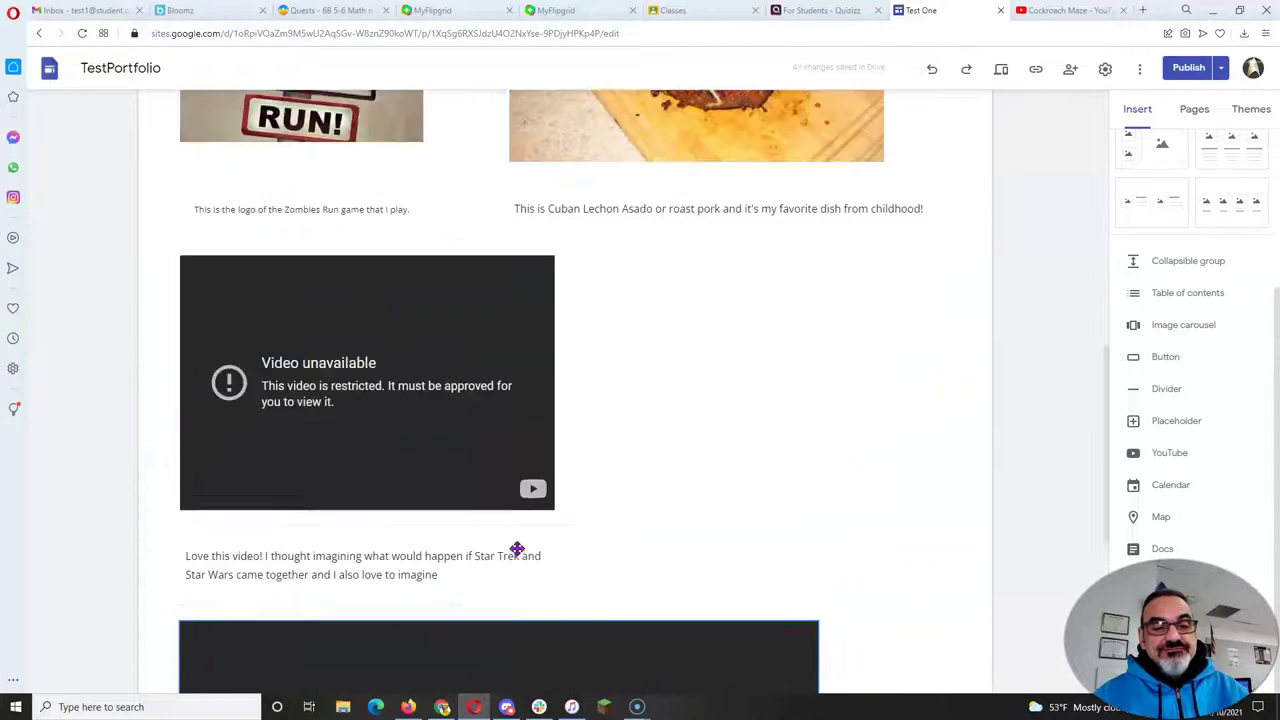
click(648, 453)
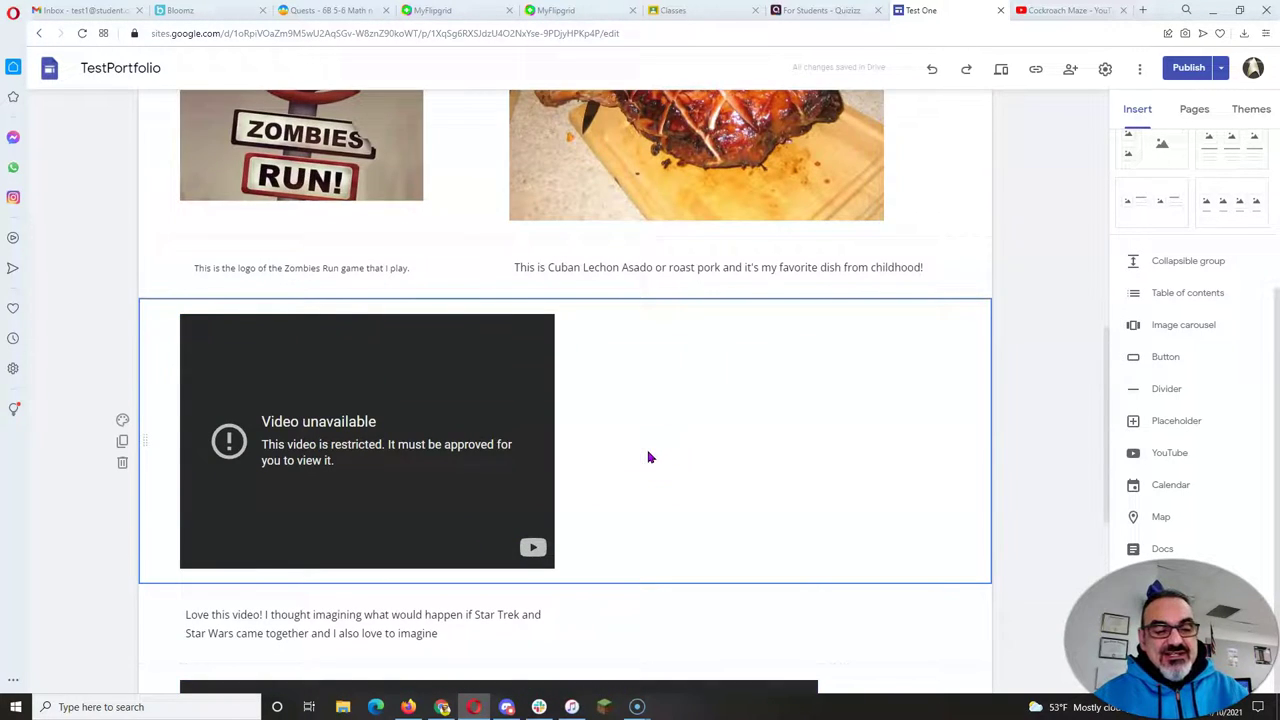
scroll(657, 455, down, 5)
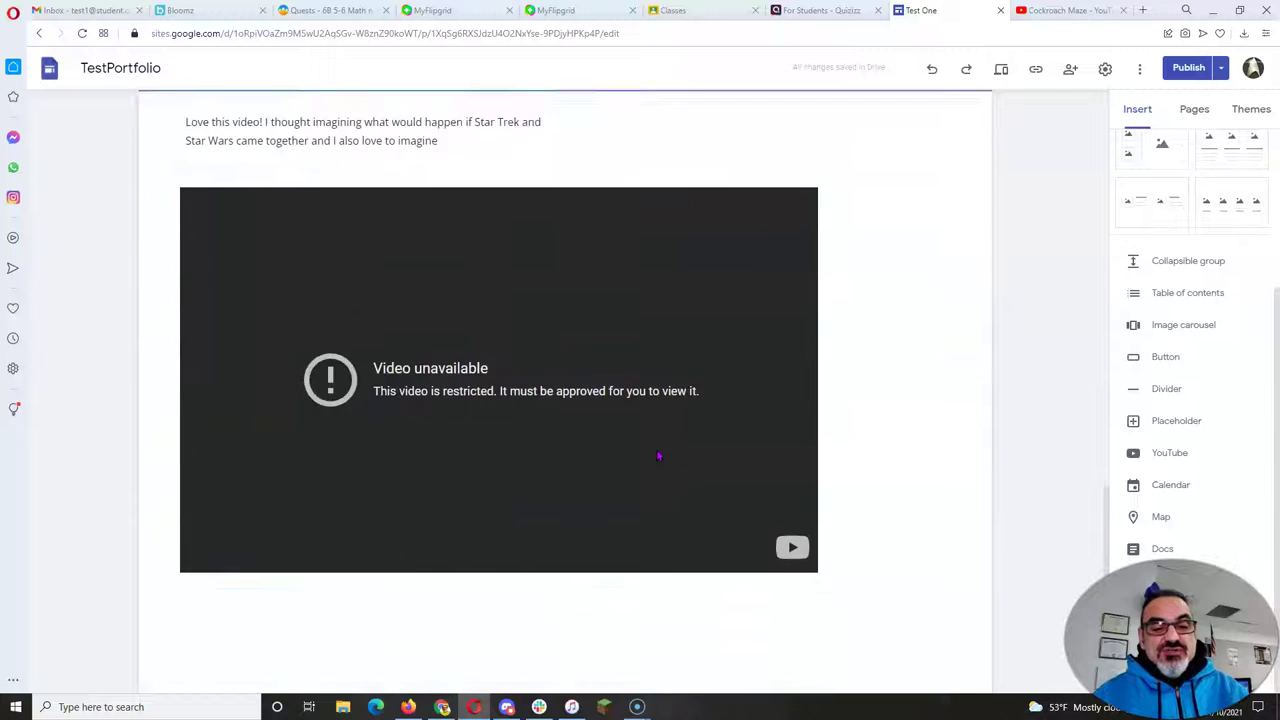
click(485, 598)
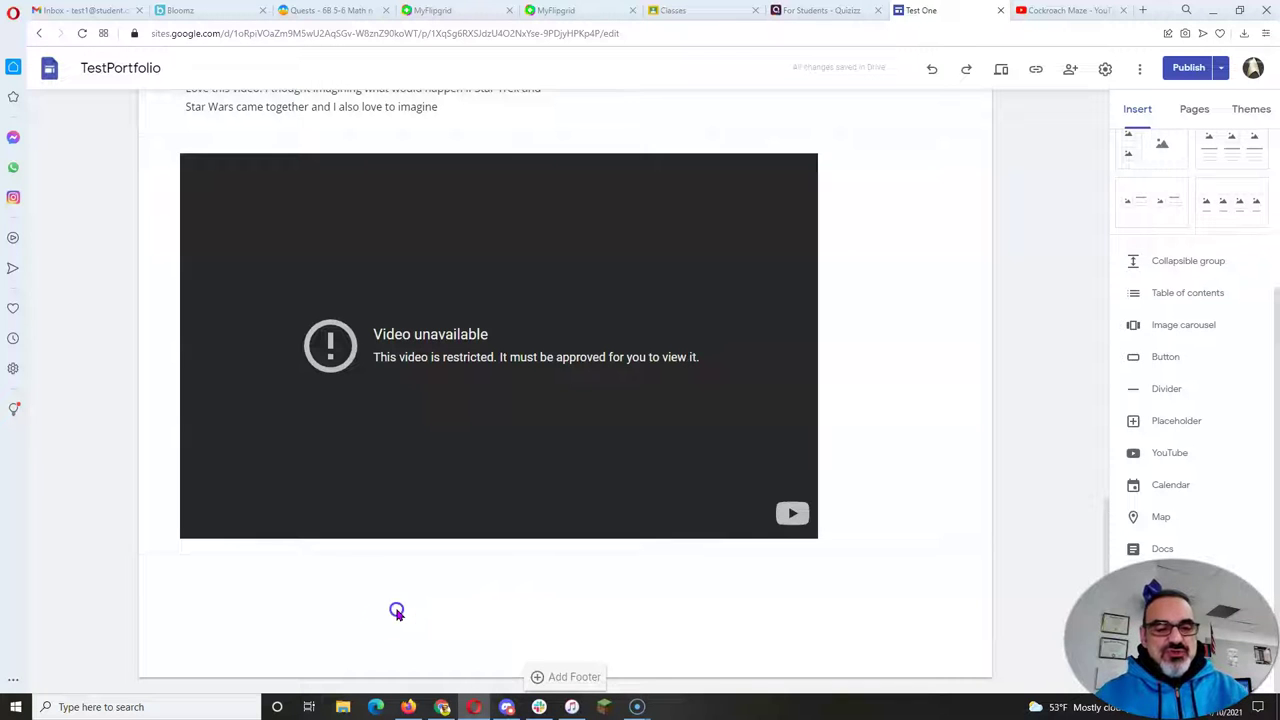
scroll(1134, 280, up, 2)
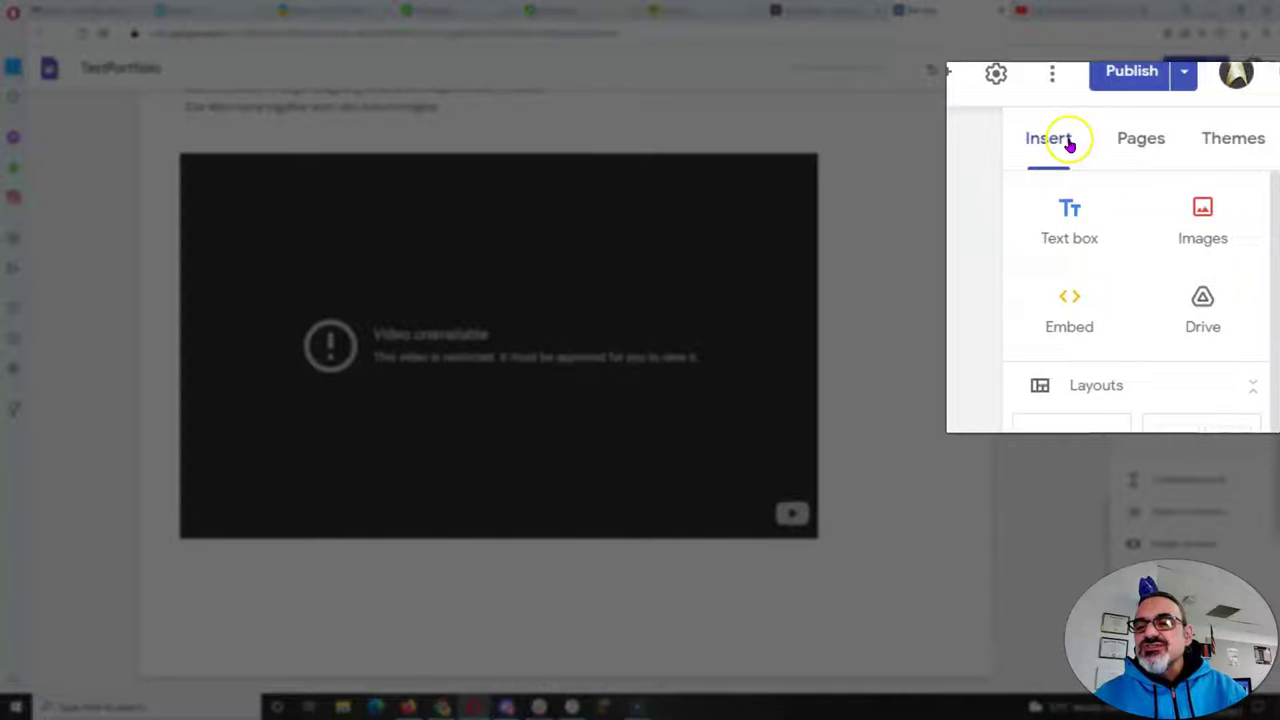
Embed the Cockroach Maze video by pasting its YouTube link into Embed's By URL field
click(1150, 224)
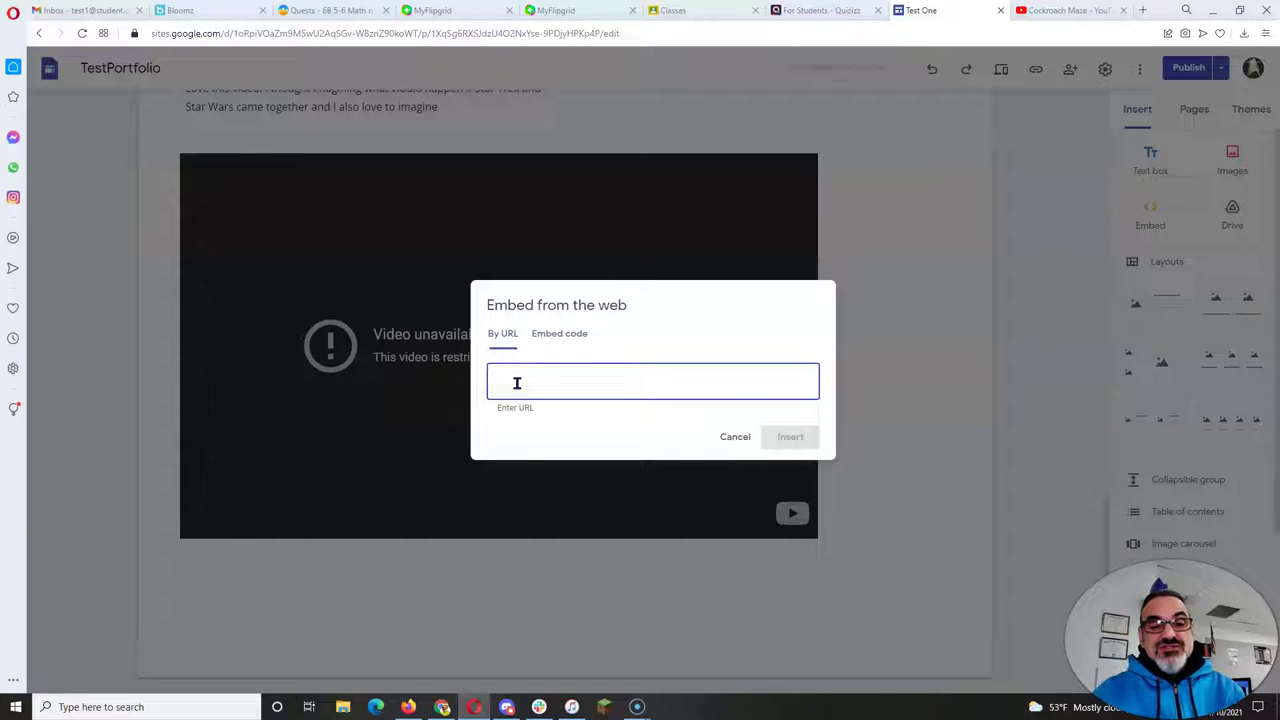
key(ctrl+v)
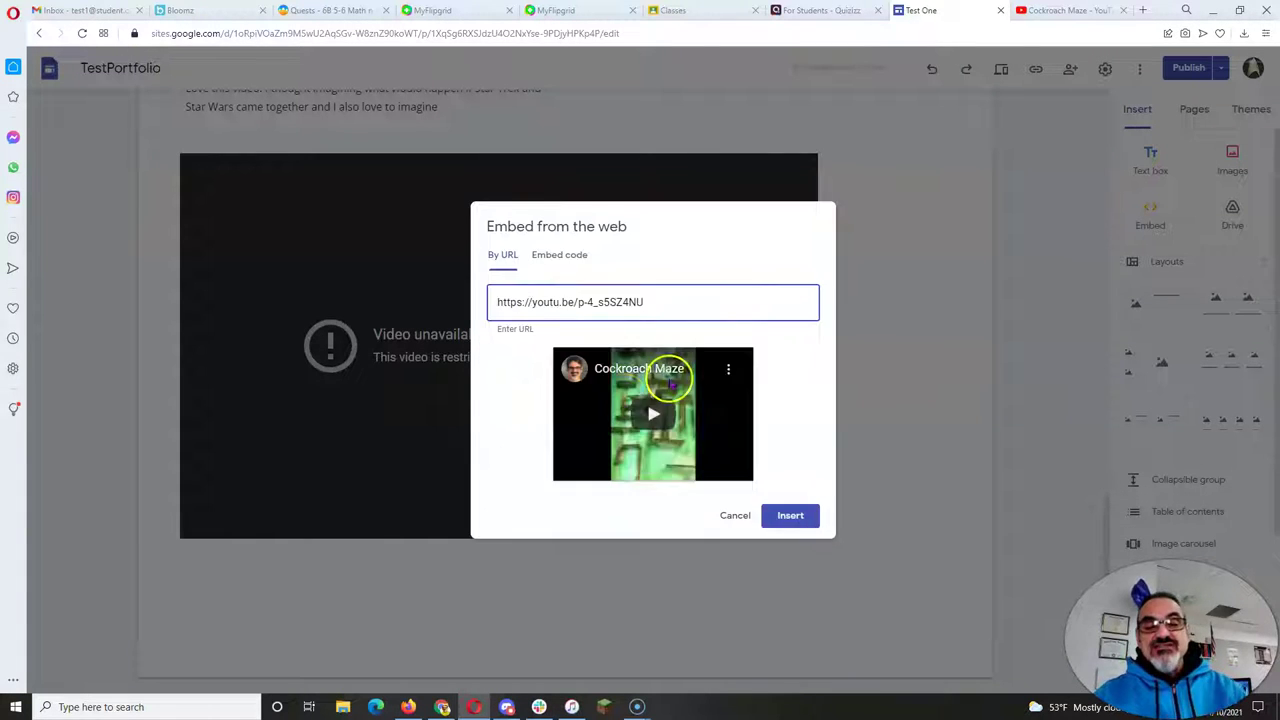
click(782, 512)
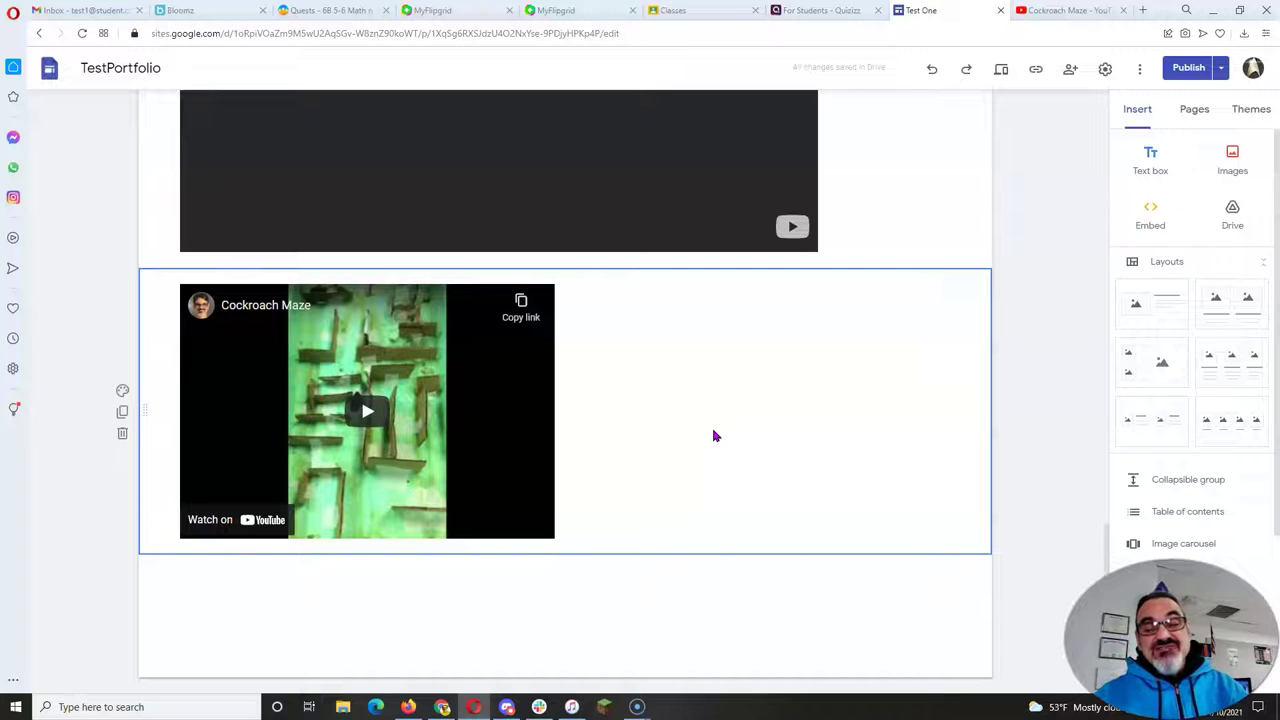
Add a video-width text box captioned 'The above video shows a student putting their Madascar Hissing cockroach through a maze.'
click(1149, 157)
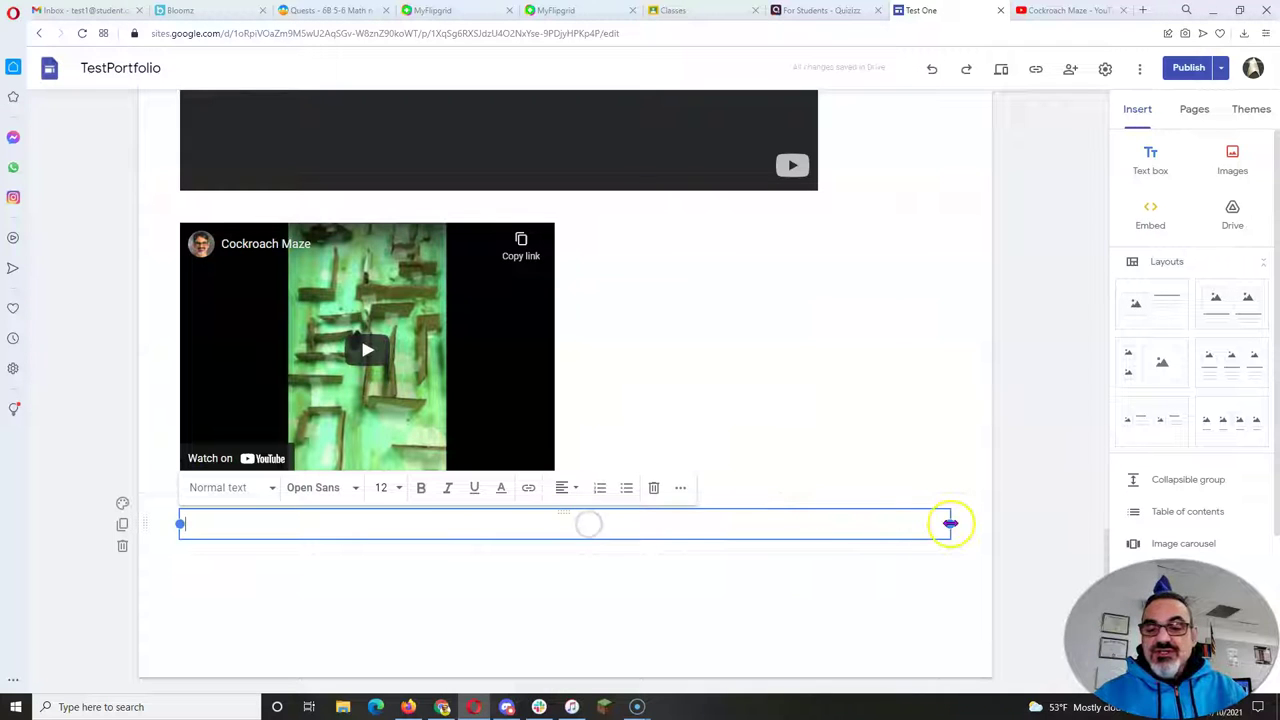
drag(949, 523, 527, 513)
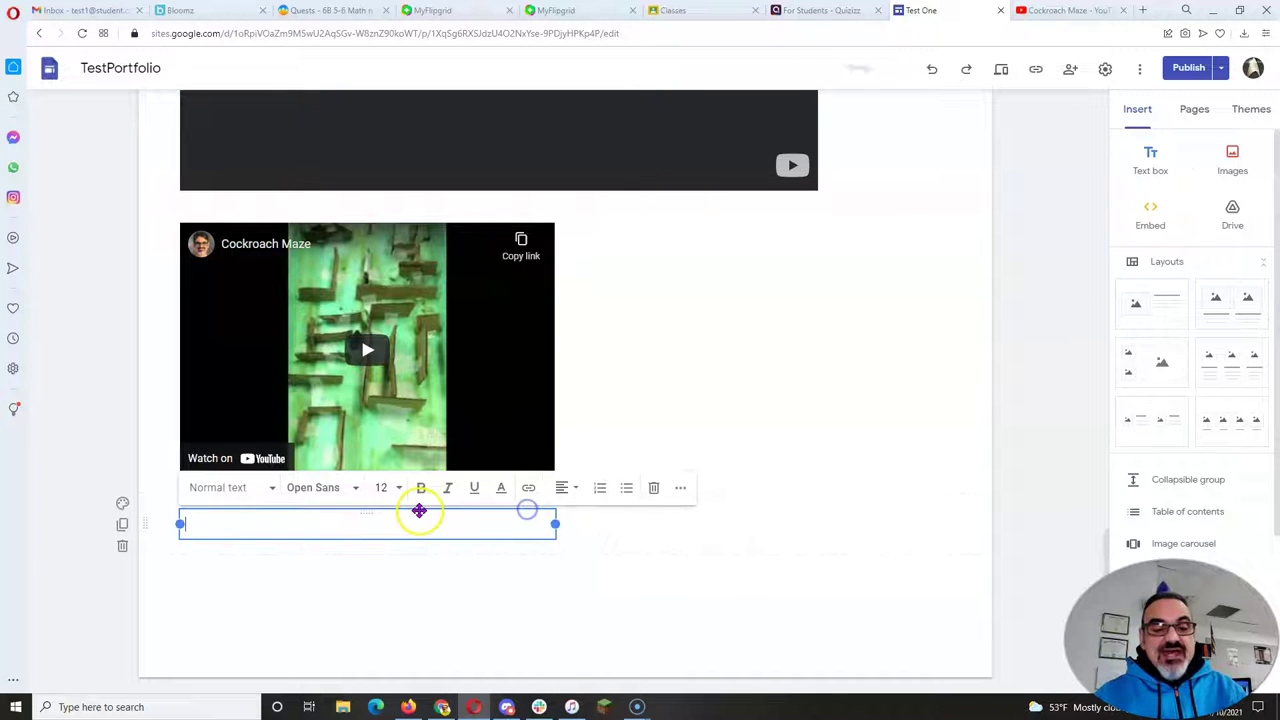
click(410, 520)
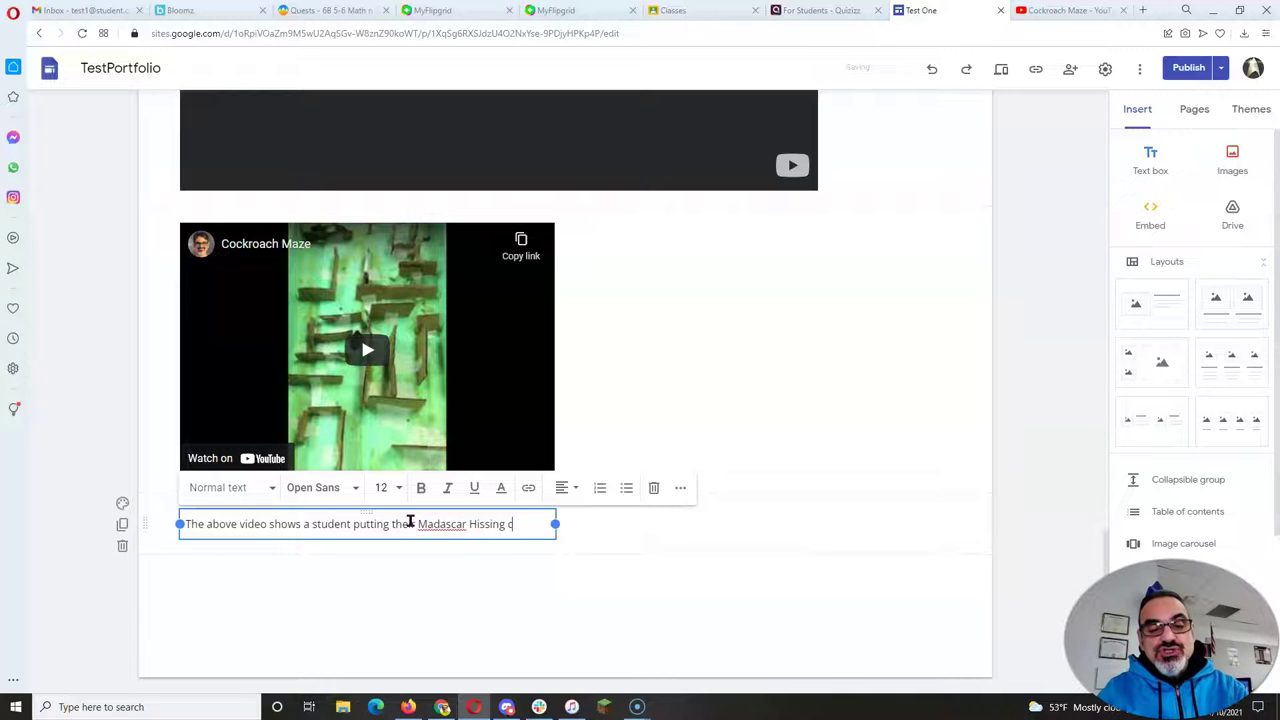
text(ch through a maze.)
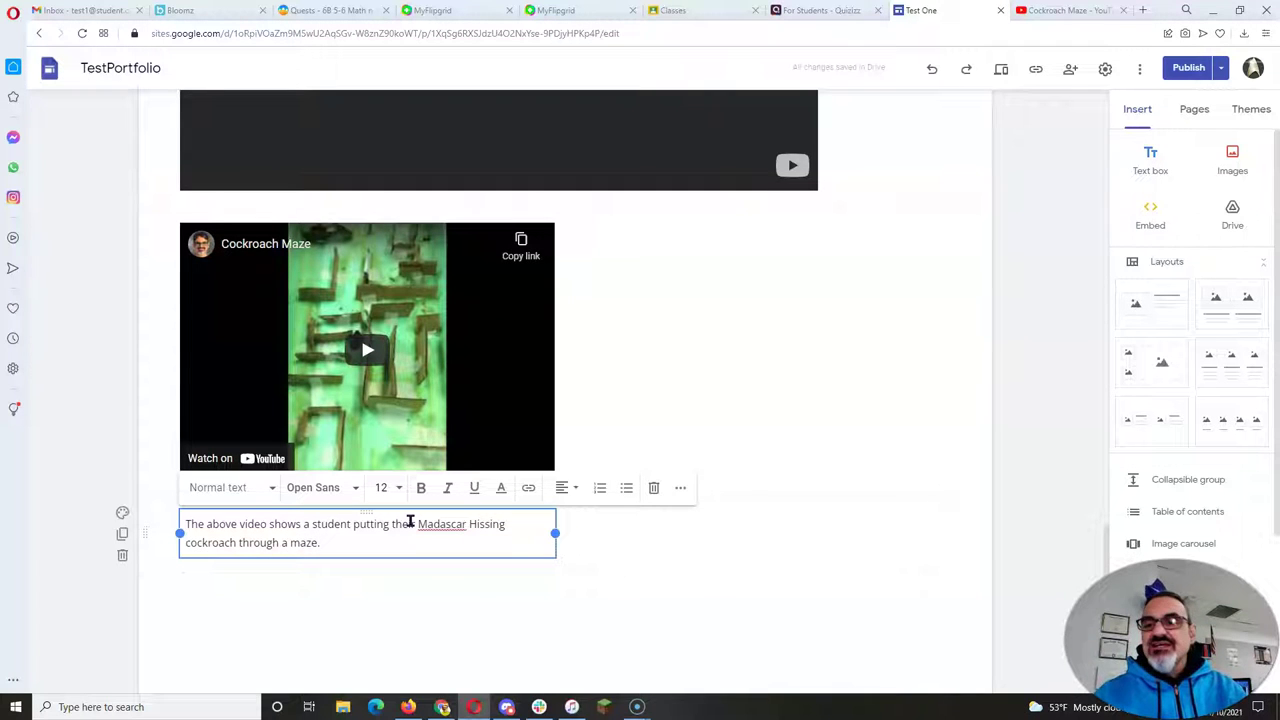
click(754, 451)
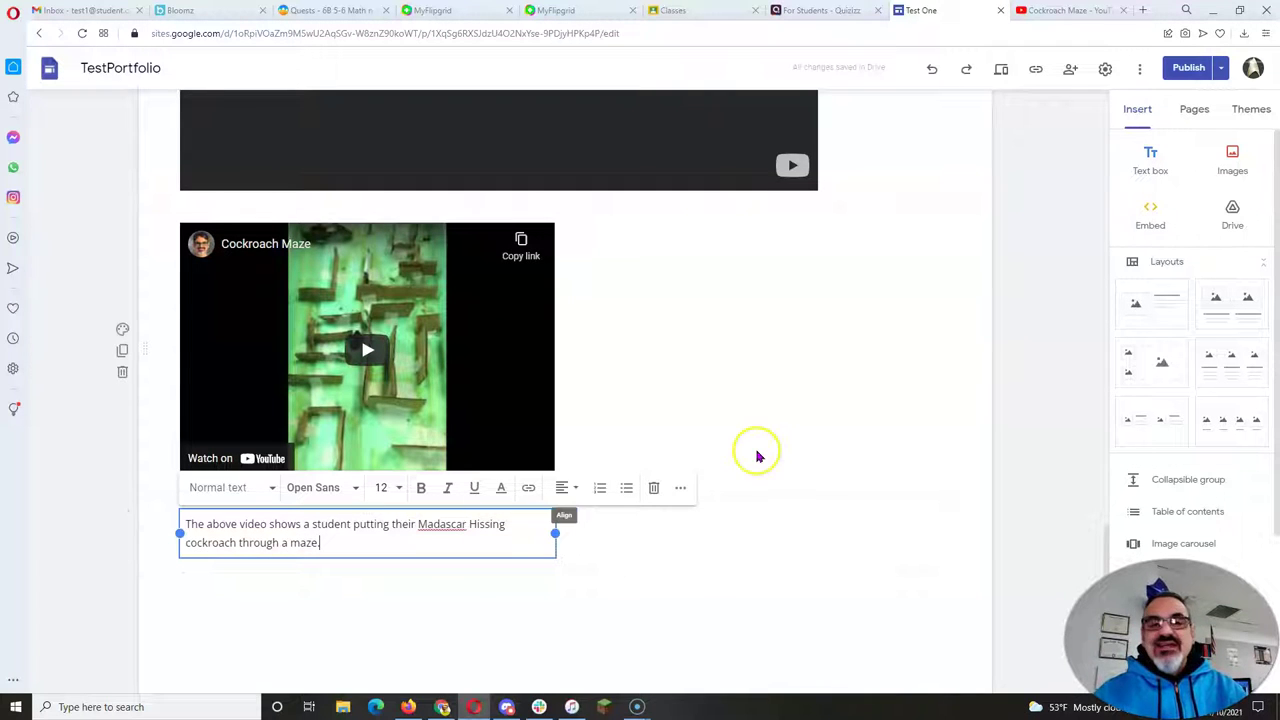
click(811, 368)
Review and publish the TestPortfolio site changes
click(1172, 222)
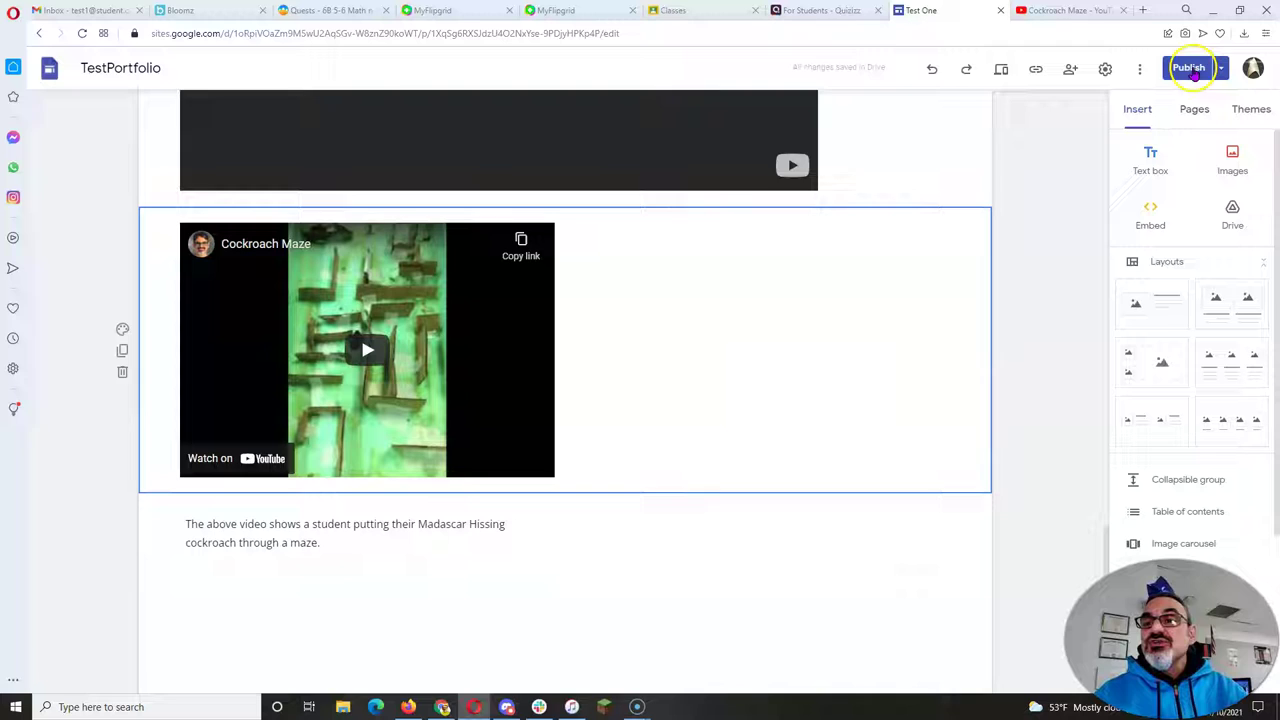
click(1188, 68)
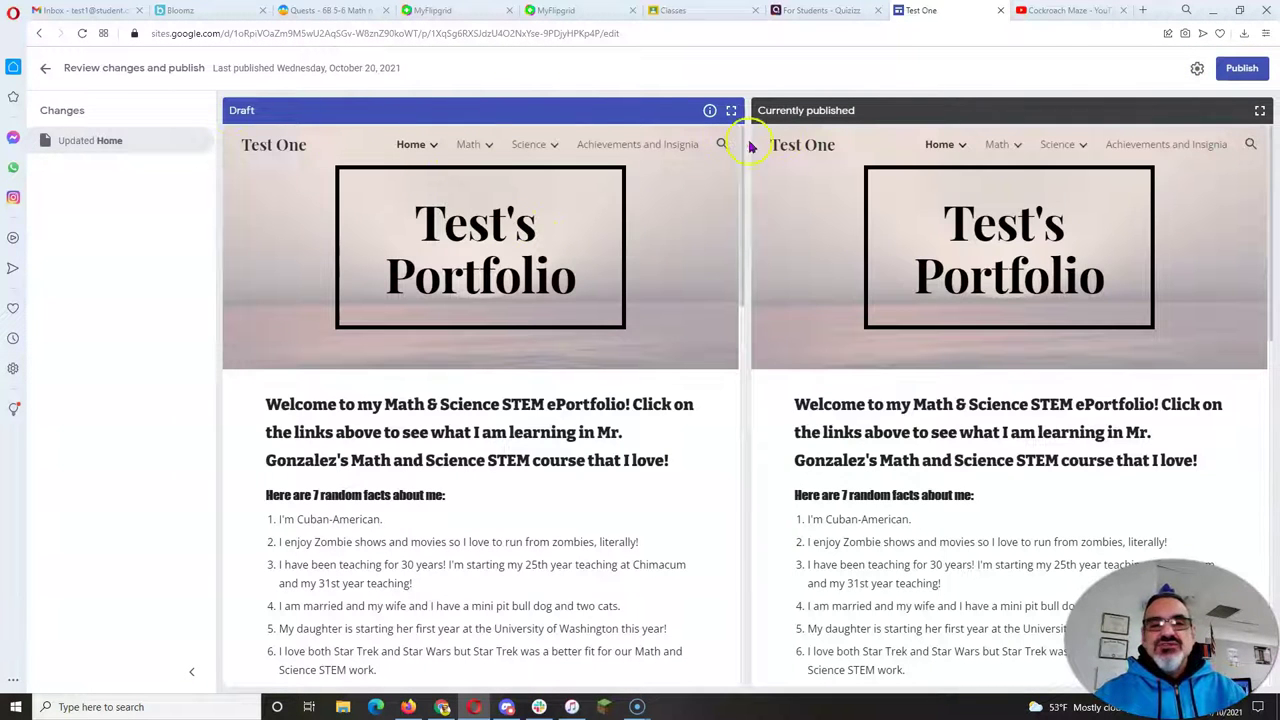
click(1242, 69)
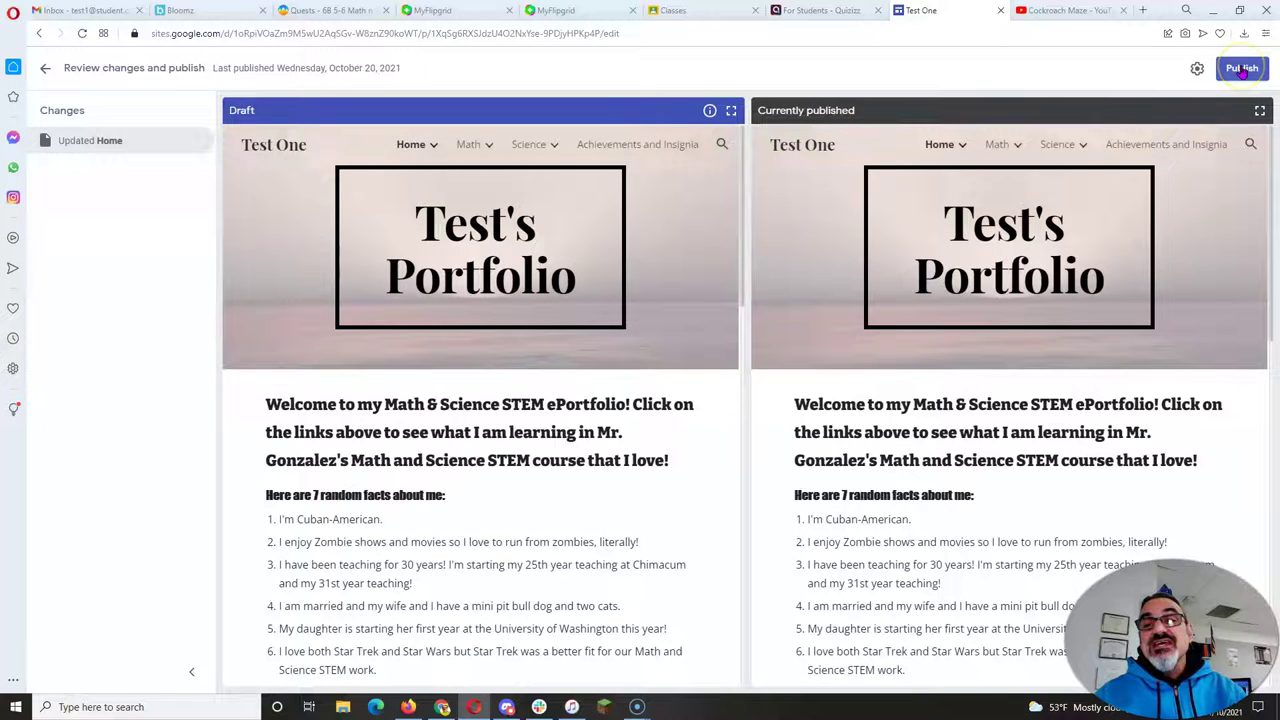
click(1241, 68)
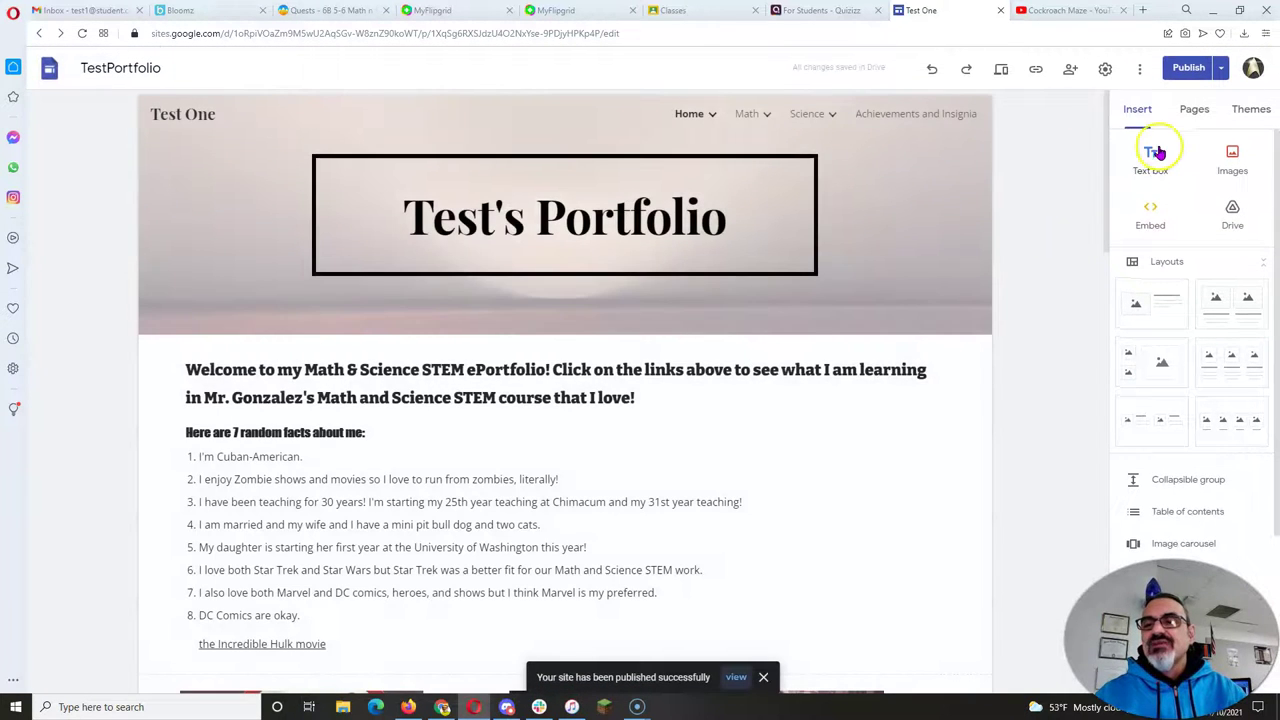
Open the live published site, copy its address, and return to the Classcraft answer box
click(1220, 70)
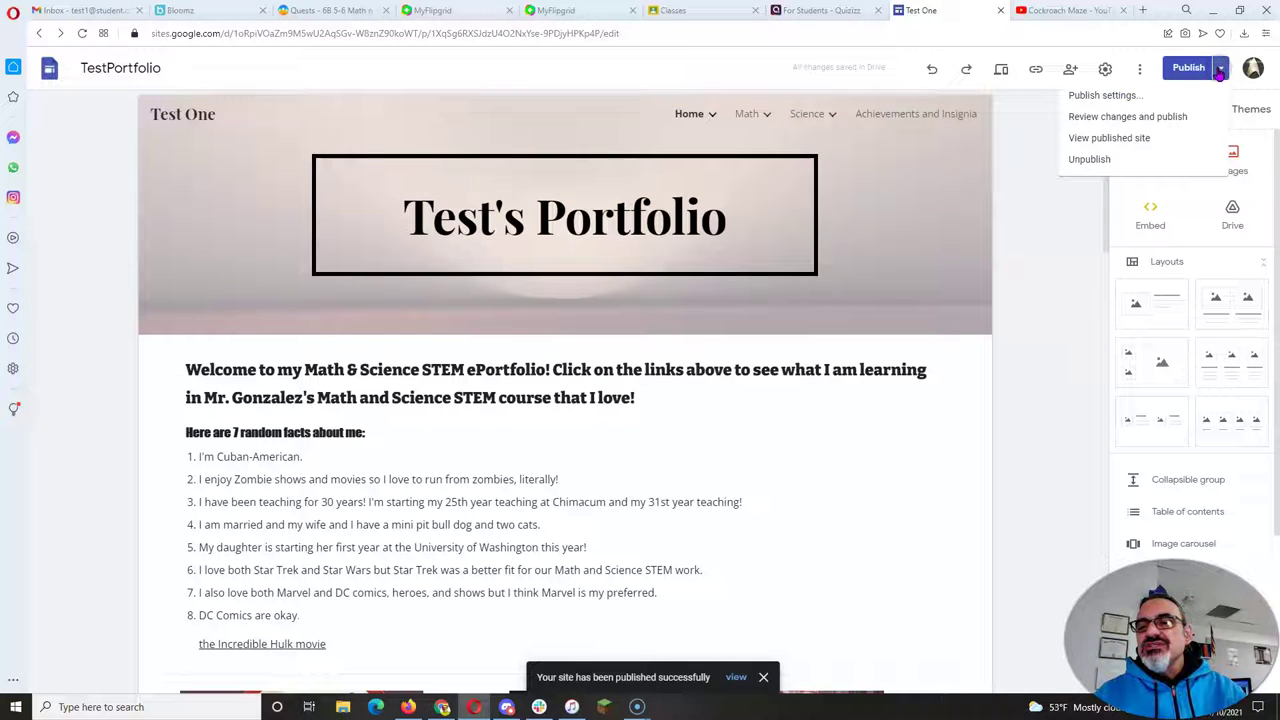
click(1123, 143)
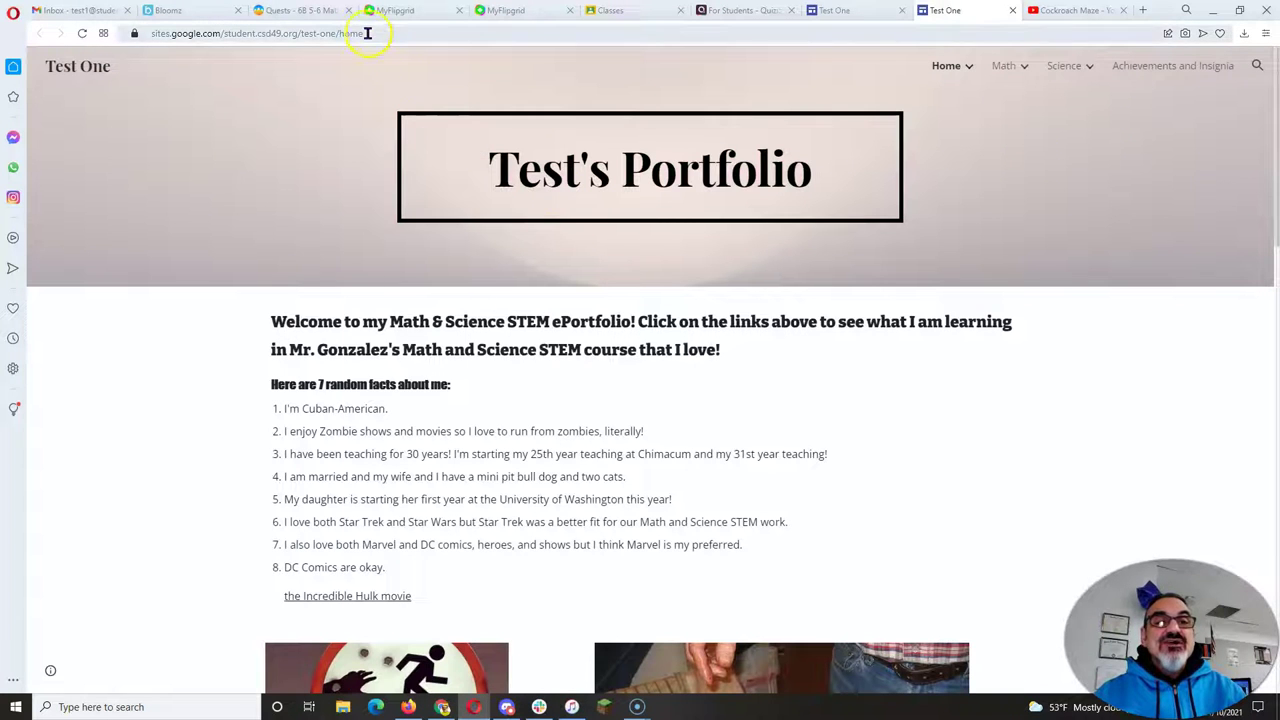
click(367, 33)
key(ctrl+c)
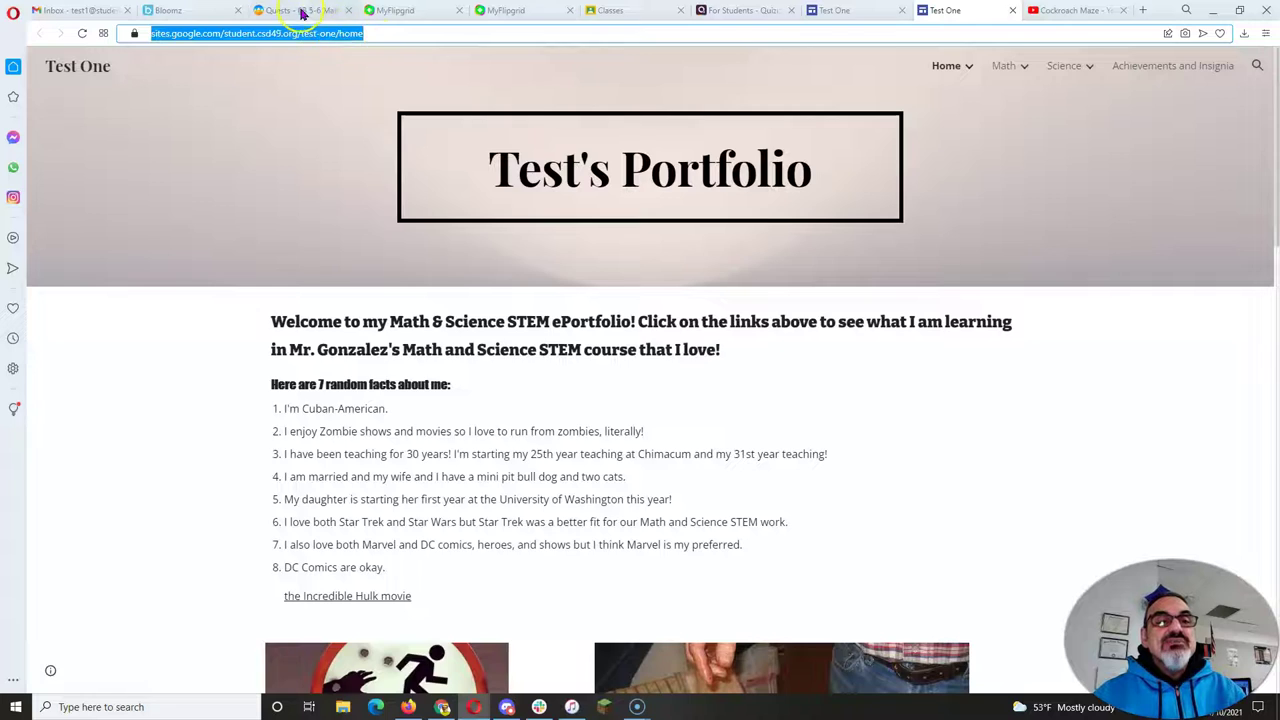
click(306, 11)
click(503, 362)
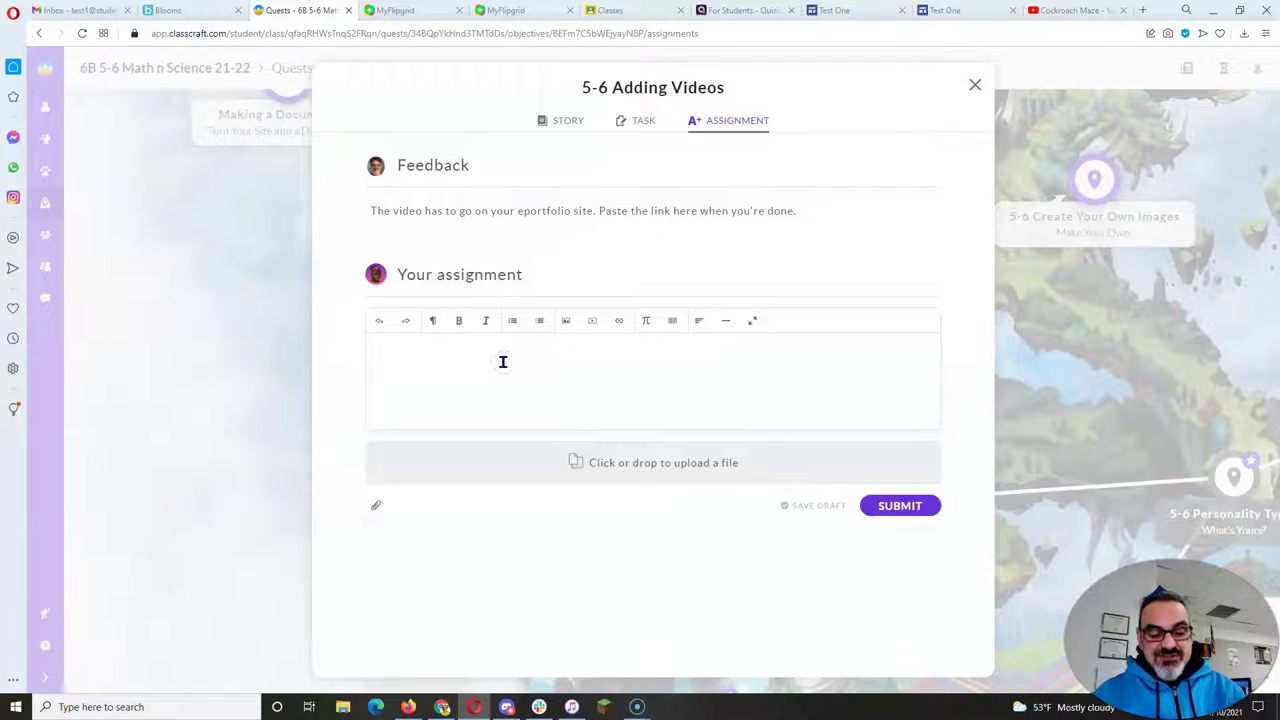
Submit the published site link as the 5-6 Adding Videos assignment answer
key(ctrl+v)
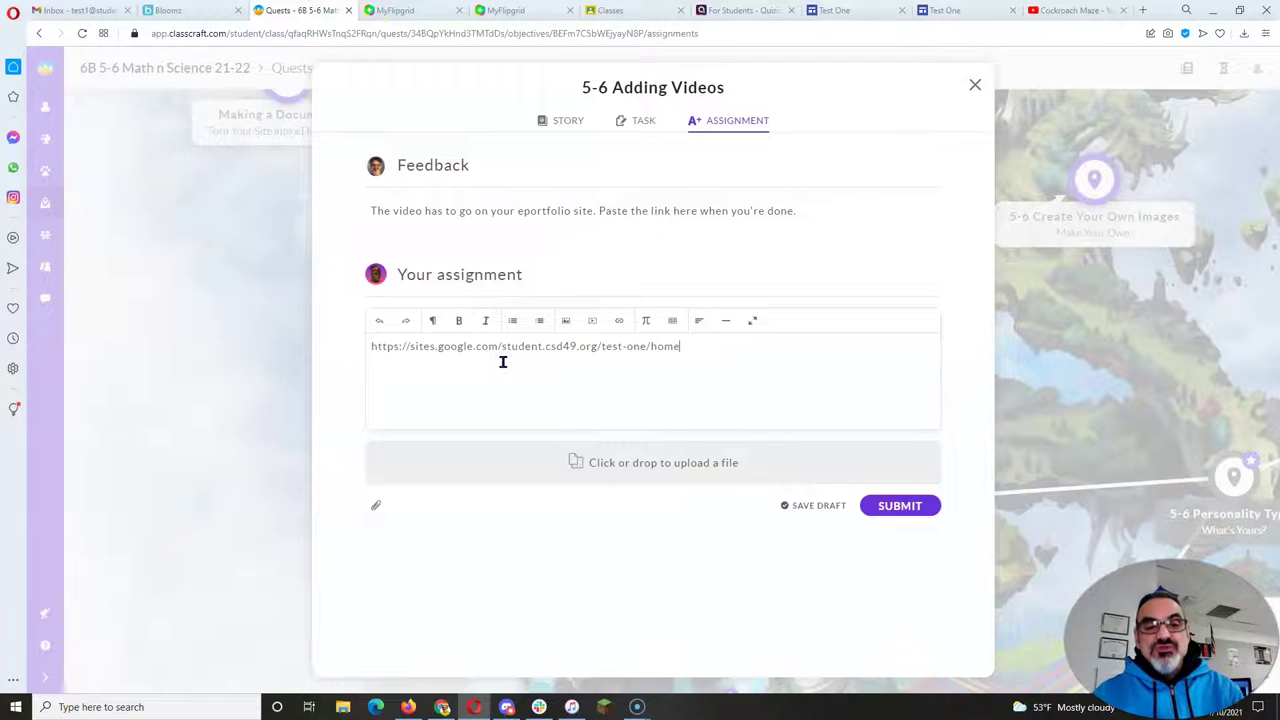
click(918, 510)
click(700, 430)
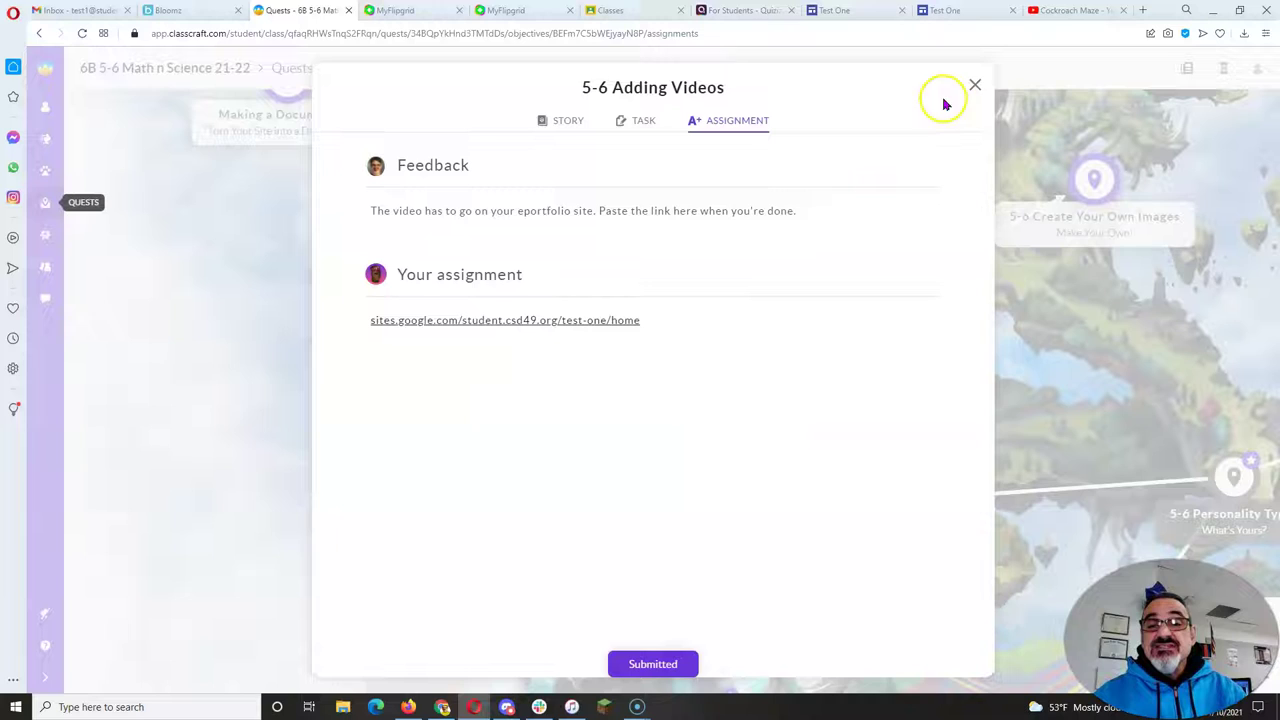
click(975, 85)
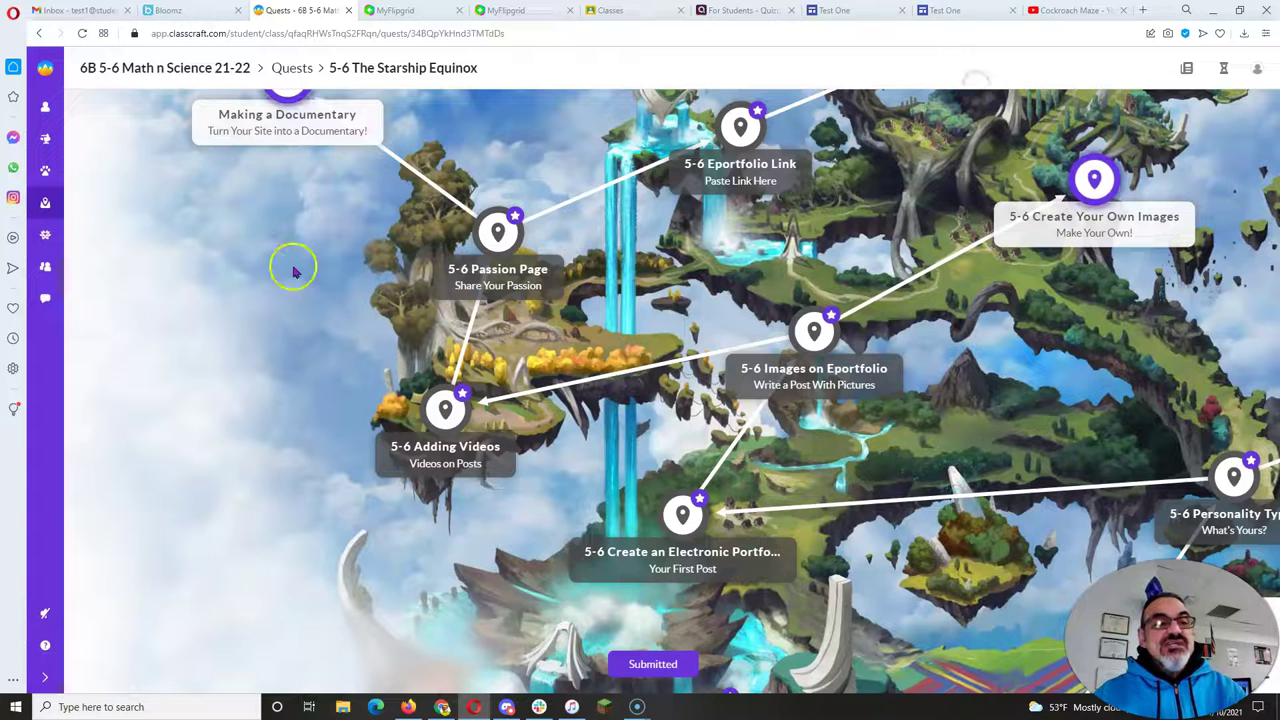
In the 6th Grade conversation, message the teacher that the videos were resubmitted on Eportfolio
click(45, 298)
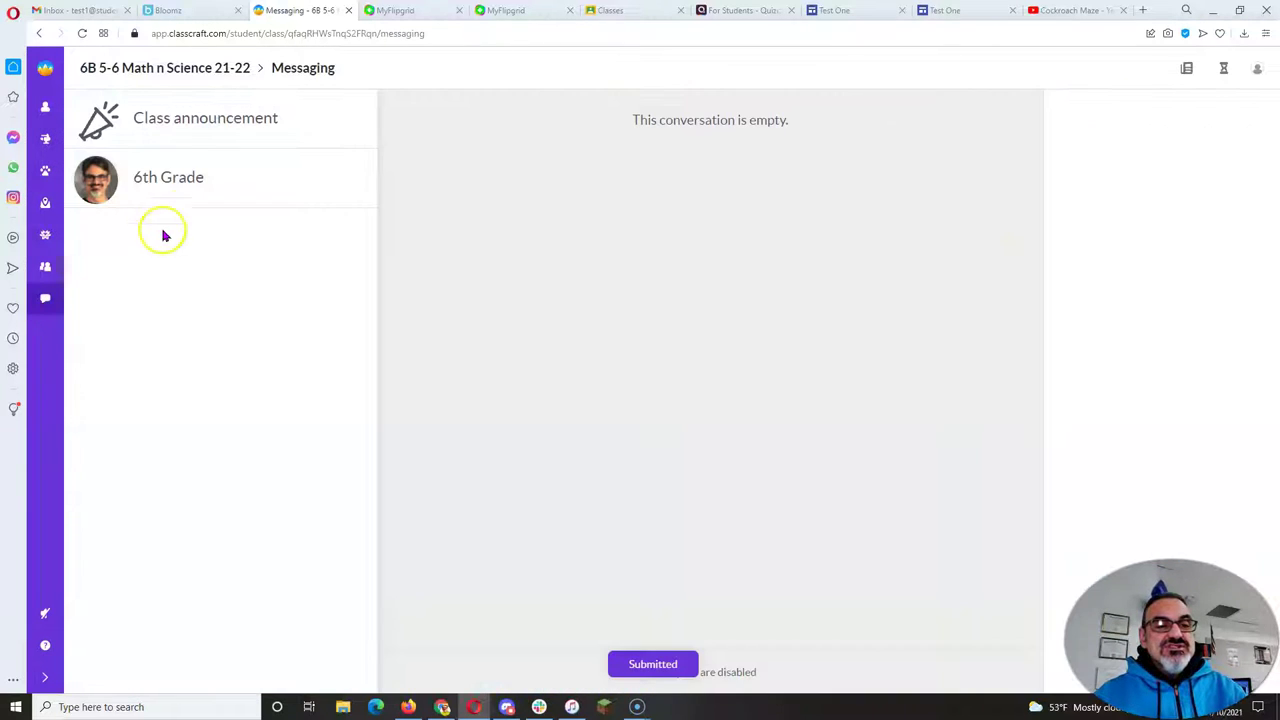
click(208, 182)
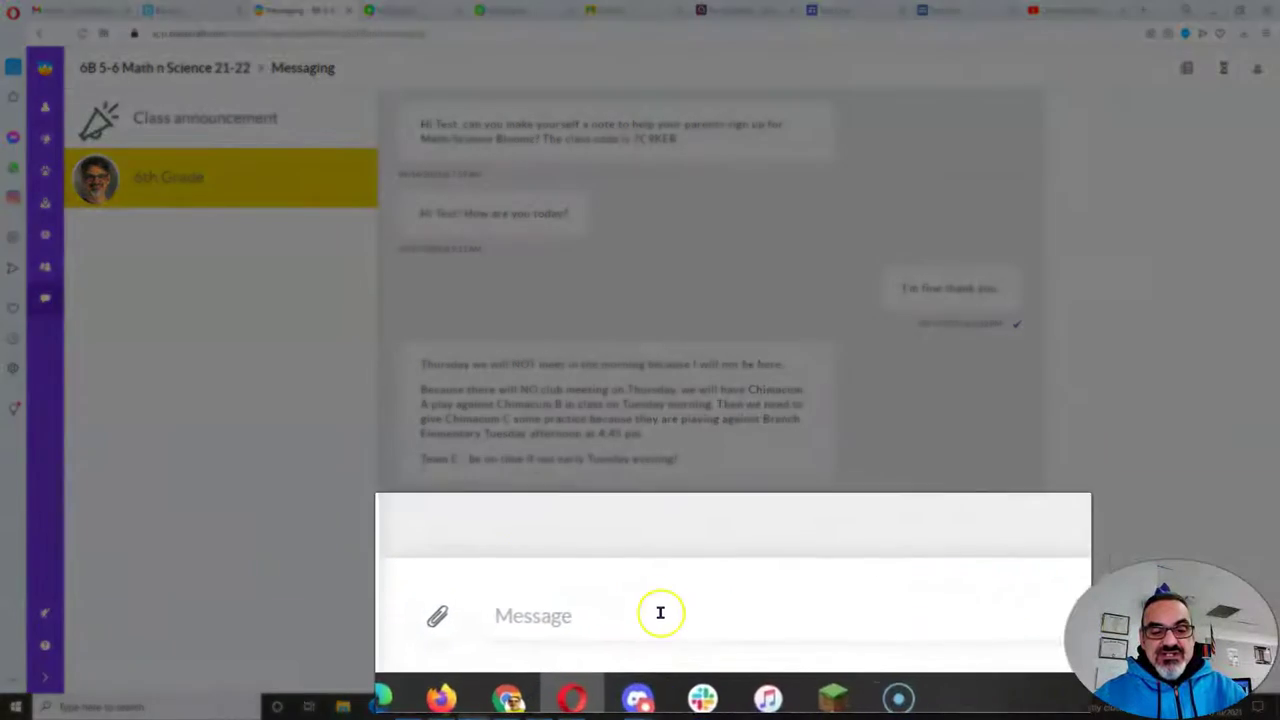
text(Mr. Gonzalez, I resubmitted m)
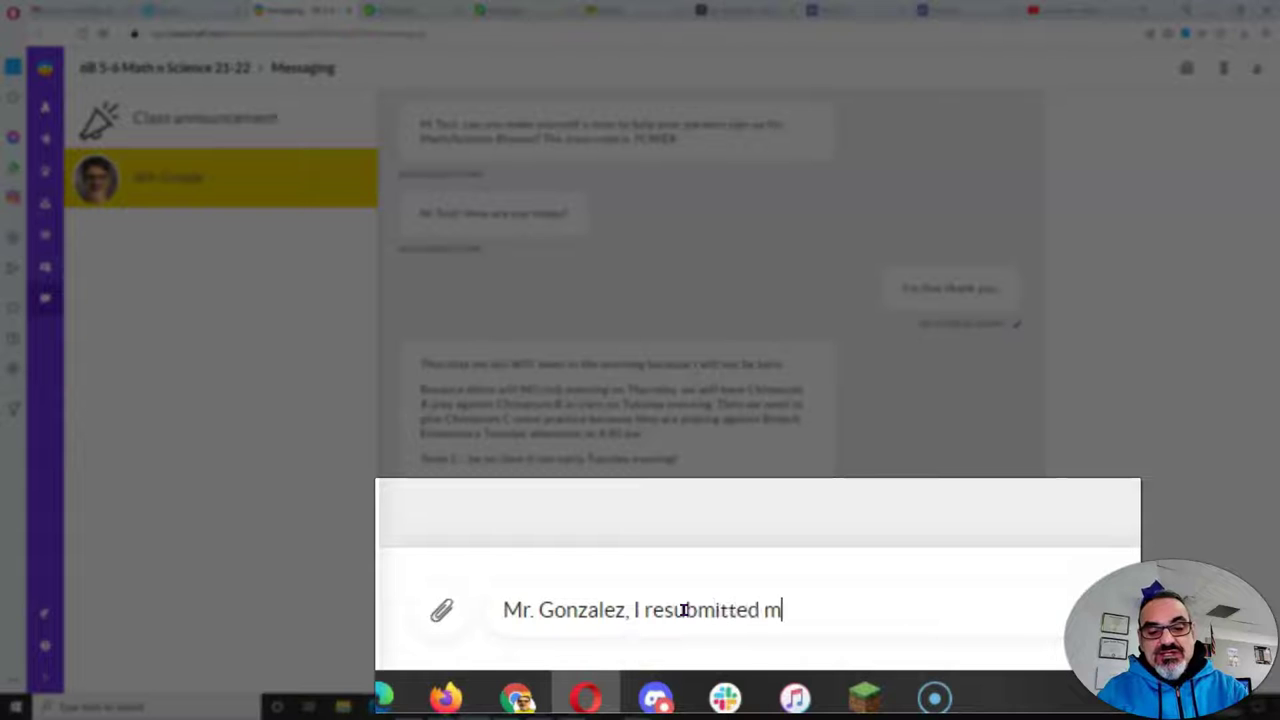
text(ideos on Eportfolio)
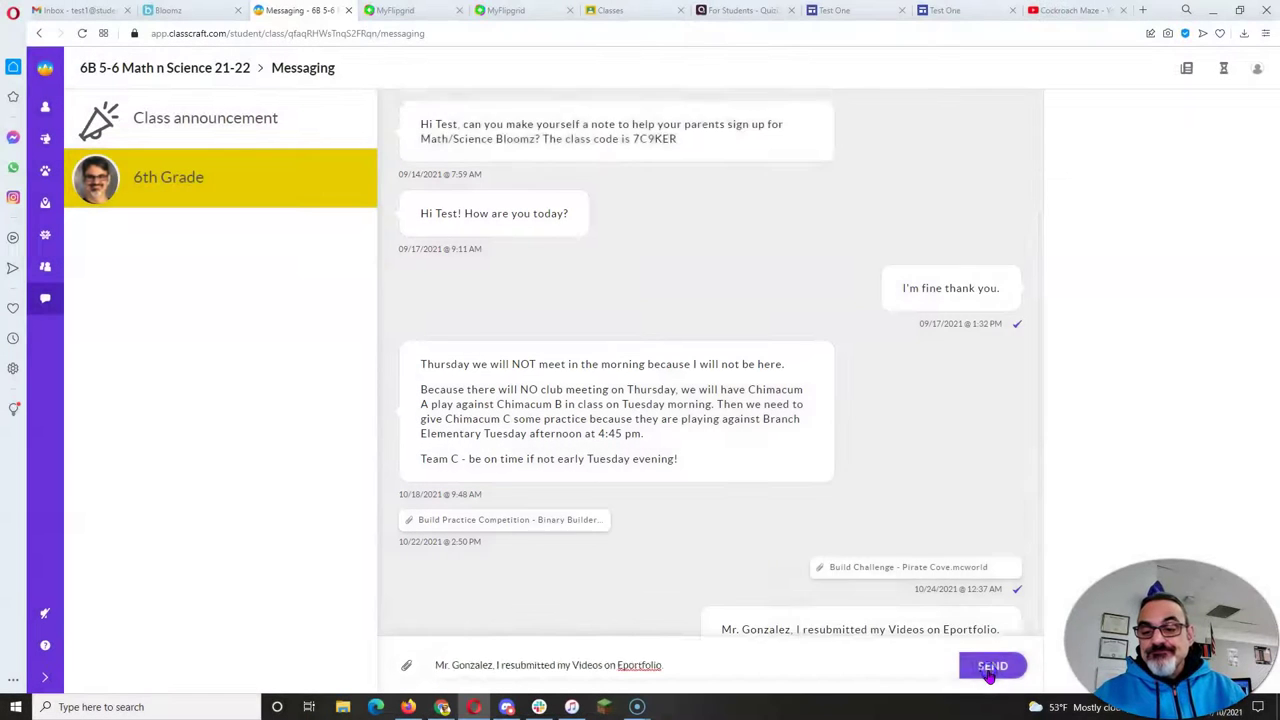
click(990, 665)
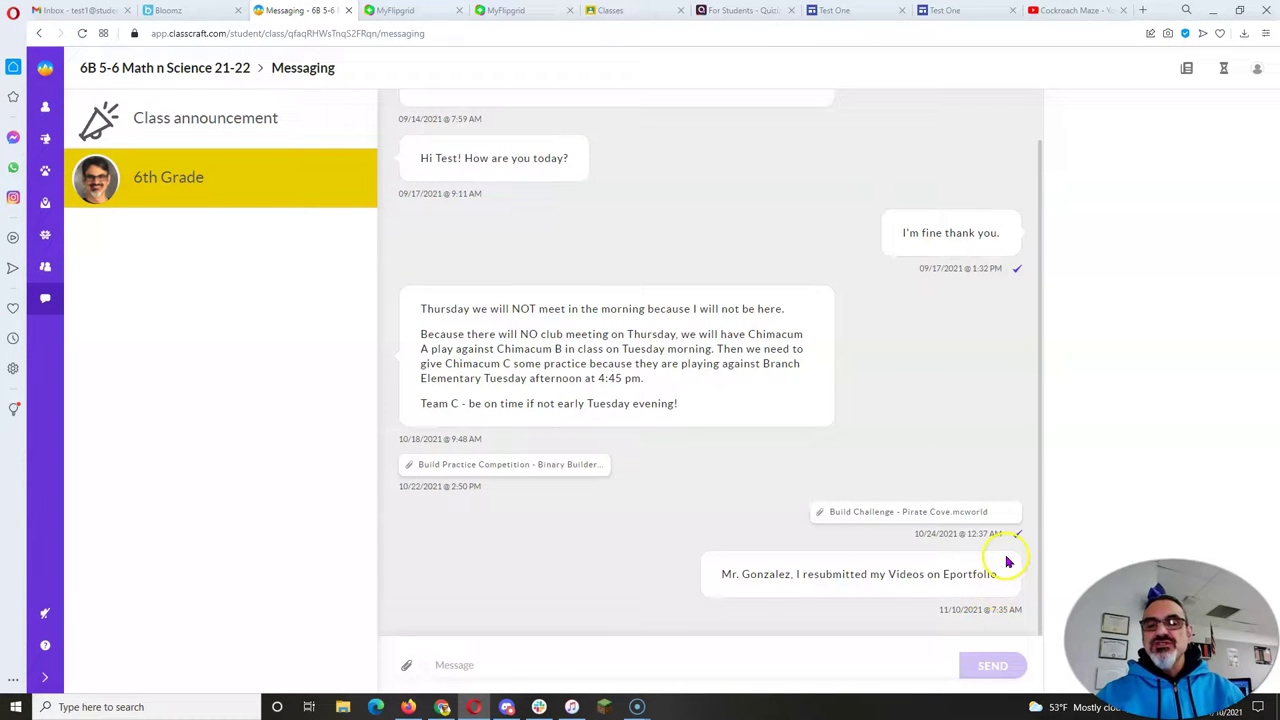